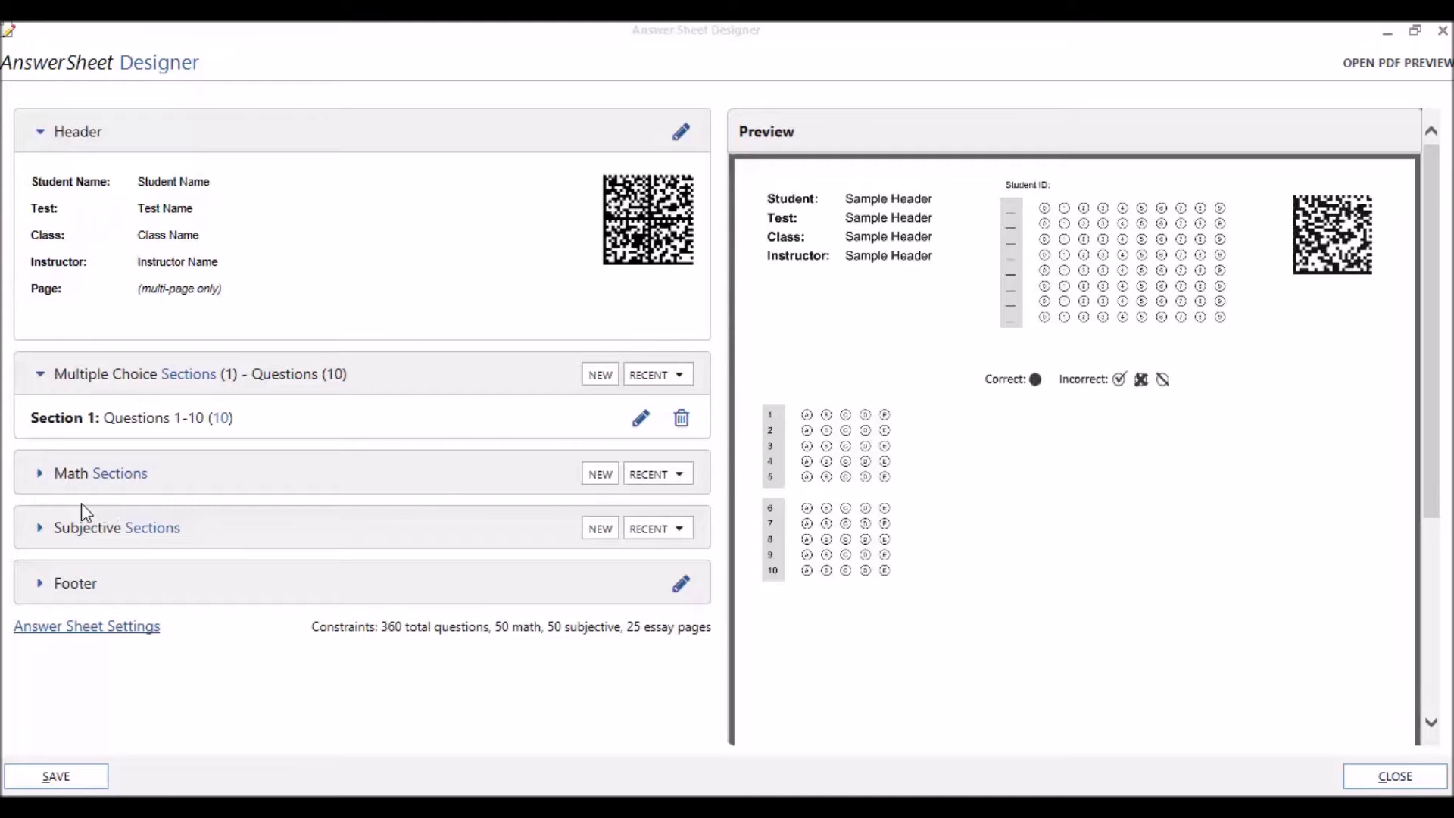
Expand the Subjective Sections header below the 1–10 multiple choice section.
{"action": "left_click", "coordinate": [42, 530]}
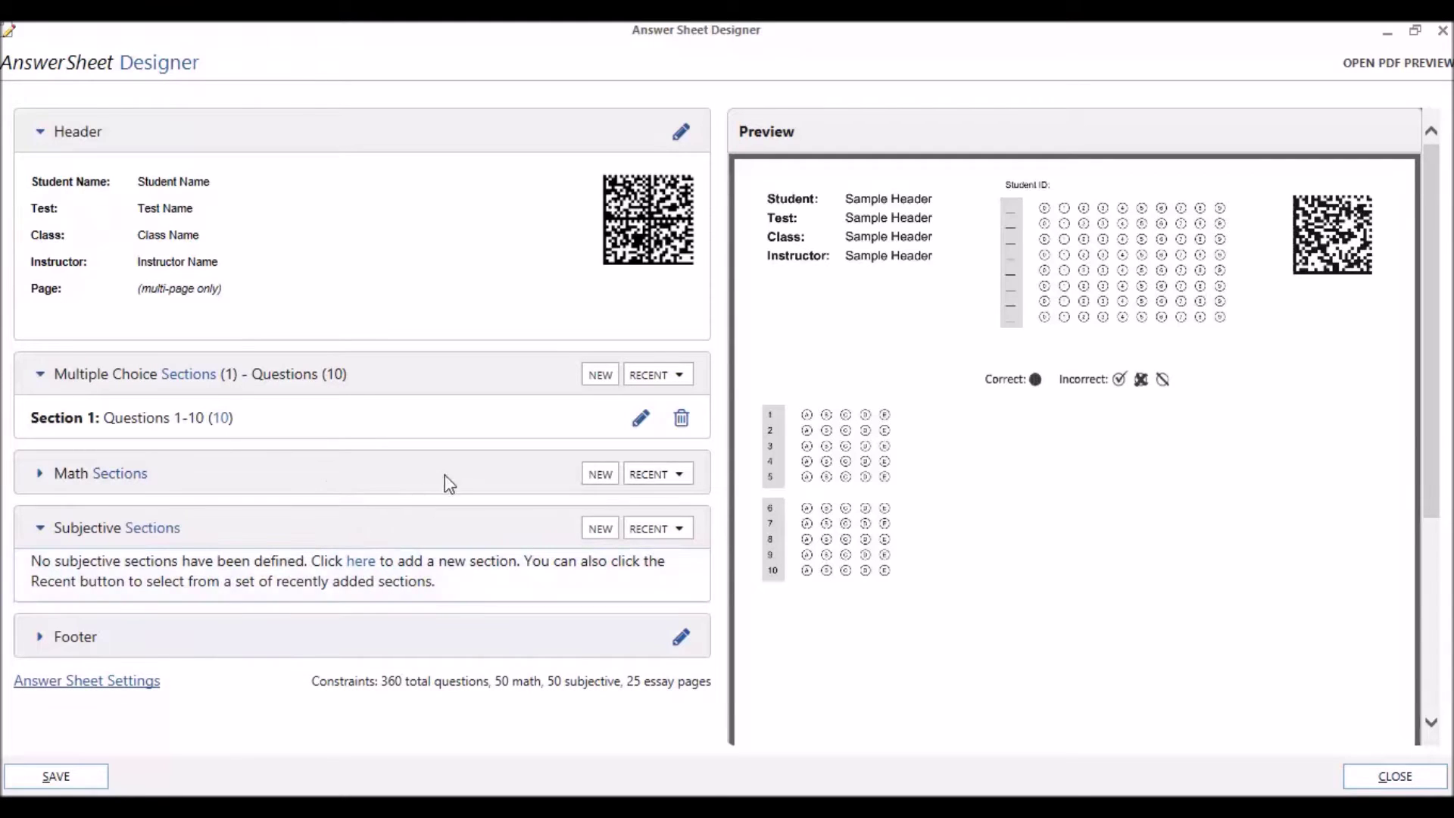
Start a new subjective section titled 'Short Answer' with 10 questions.
{"action": "left_click", "coordinate": [600, 530]}
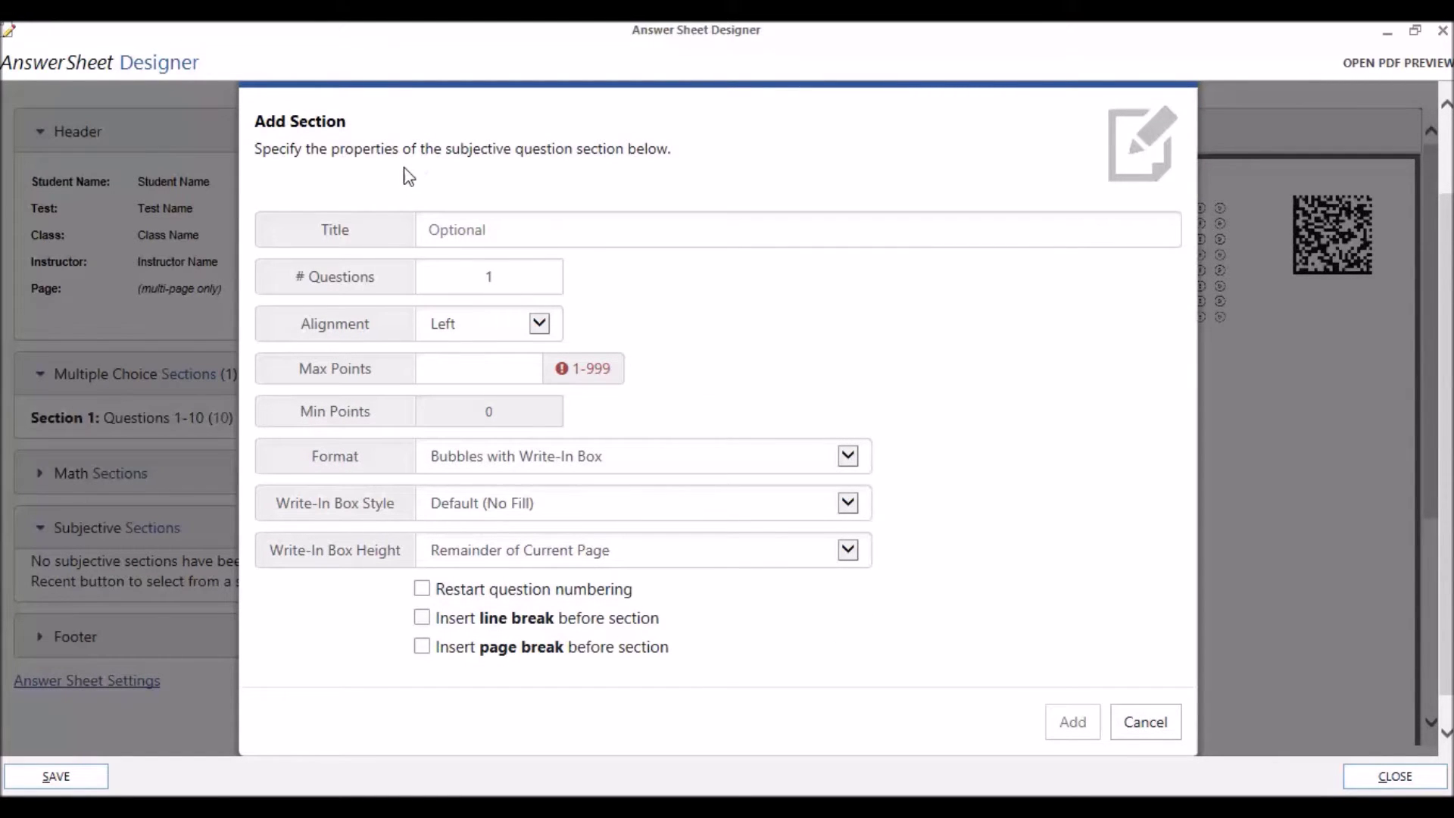
{"action": "left_click", "coordinate": [457, 224]}
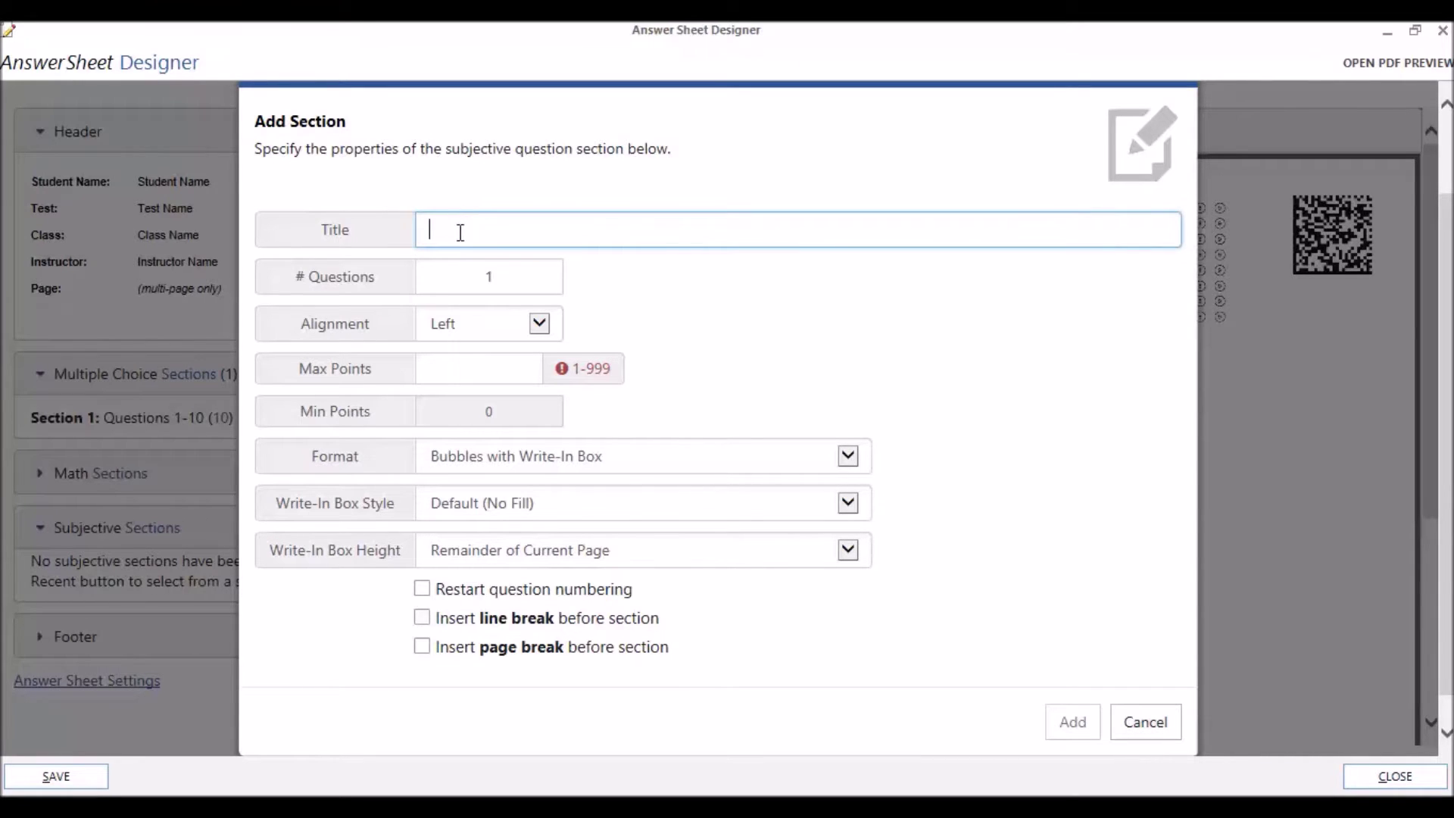
{"action": "type", "text": "Short Answer"}
{"action": "left_click", "coordinate": [536, 279]}
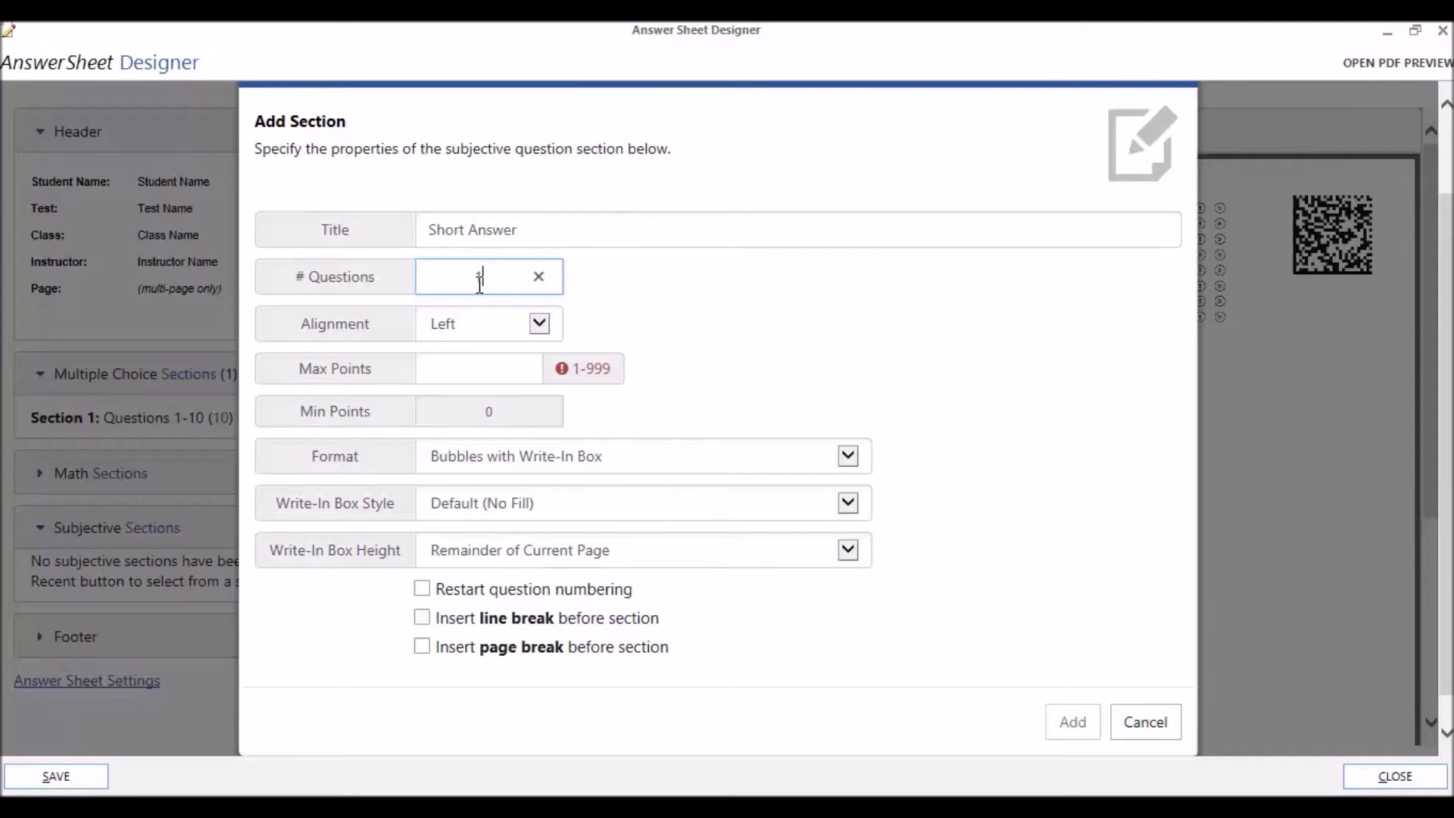
{"action": "key", "text": "BackSpace"}
{"action": "type", "text": "10"}
Keep the default format and set Auto alignment and 10 max points.
{"action": "left_click", "coordinate": [819, 454]}
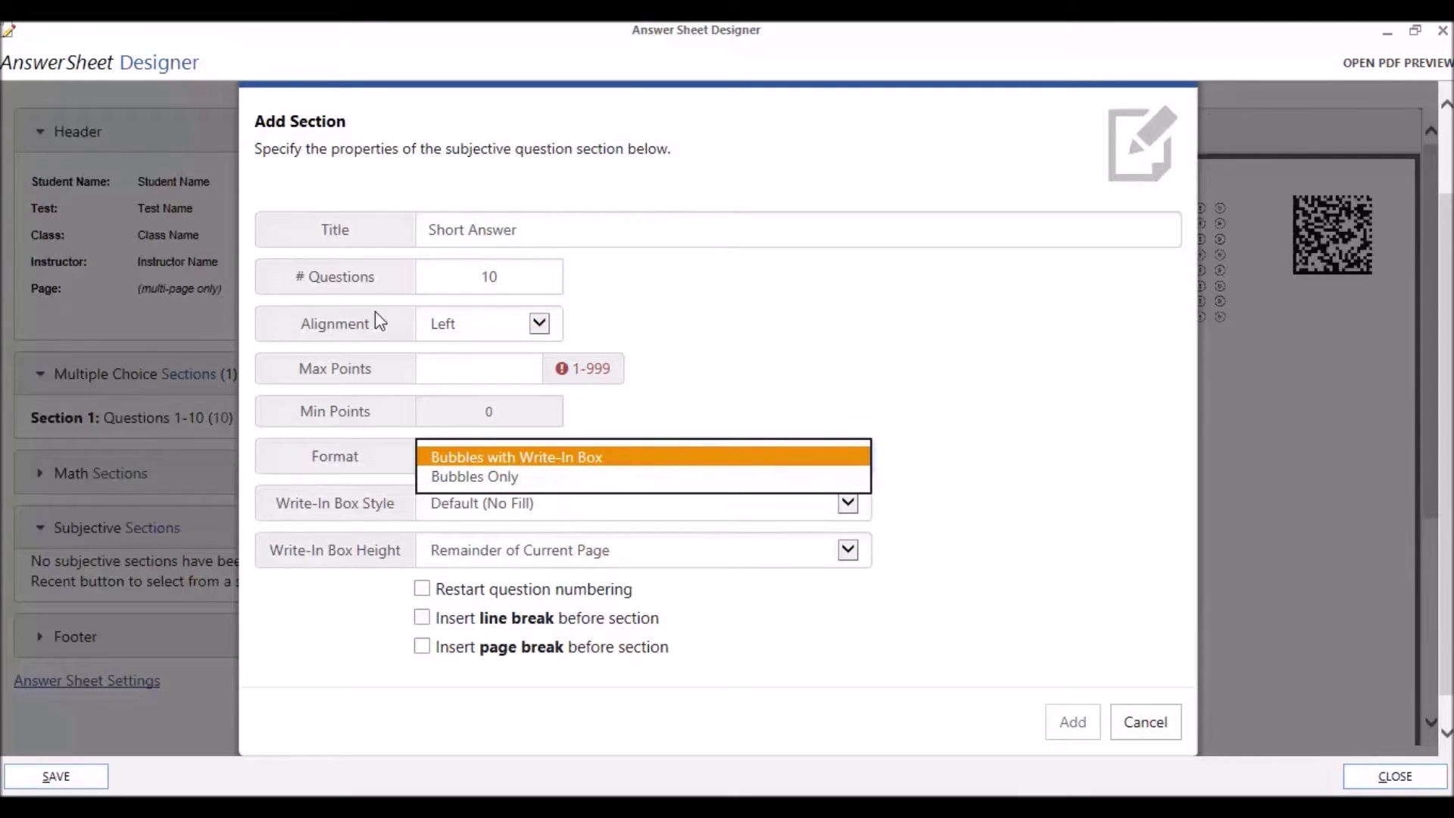
{"action": "left_click", "coordinate": [597, 318]}
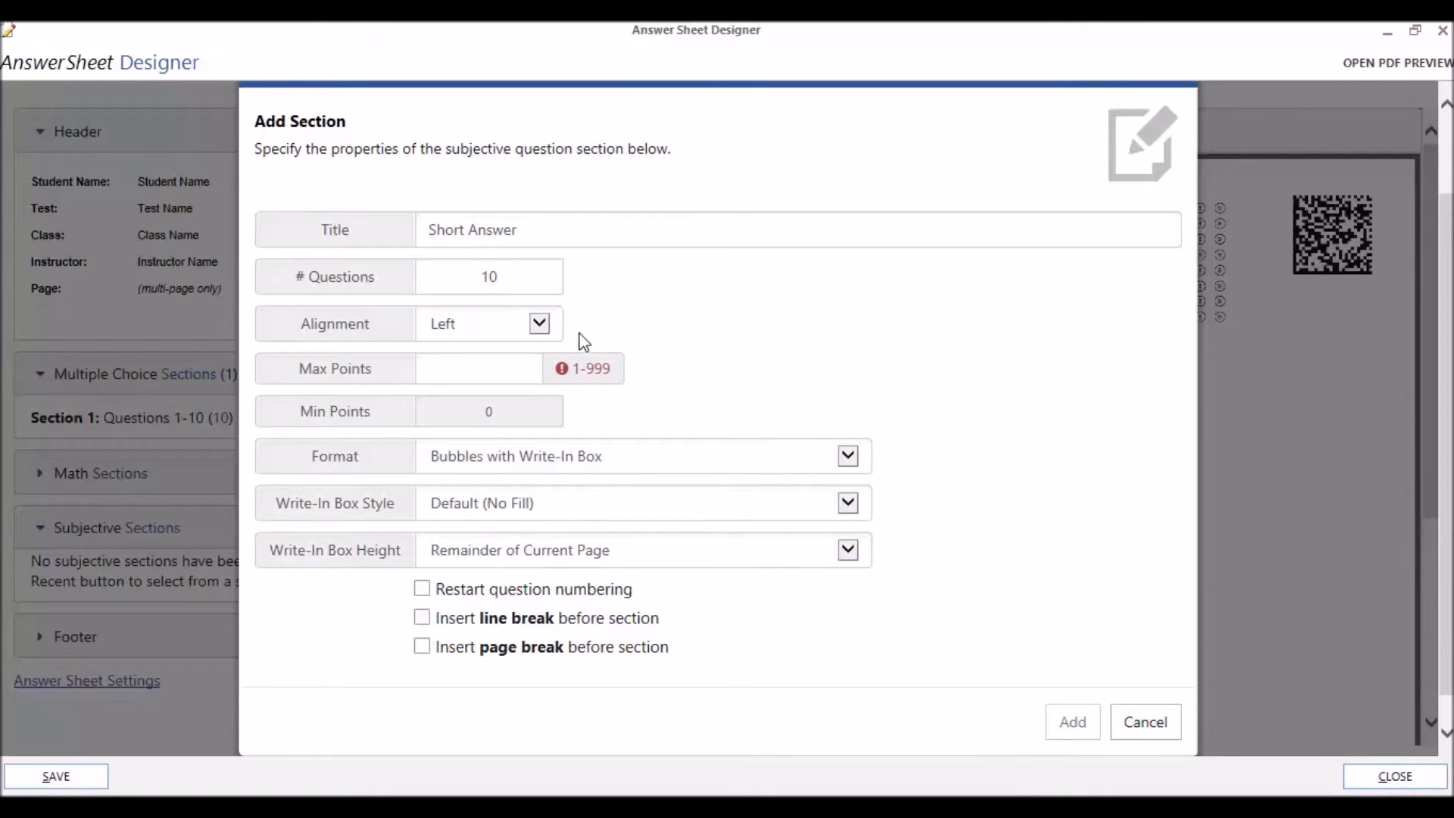
{"action": "left_click", "coordinate": [539, 323]}
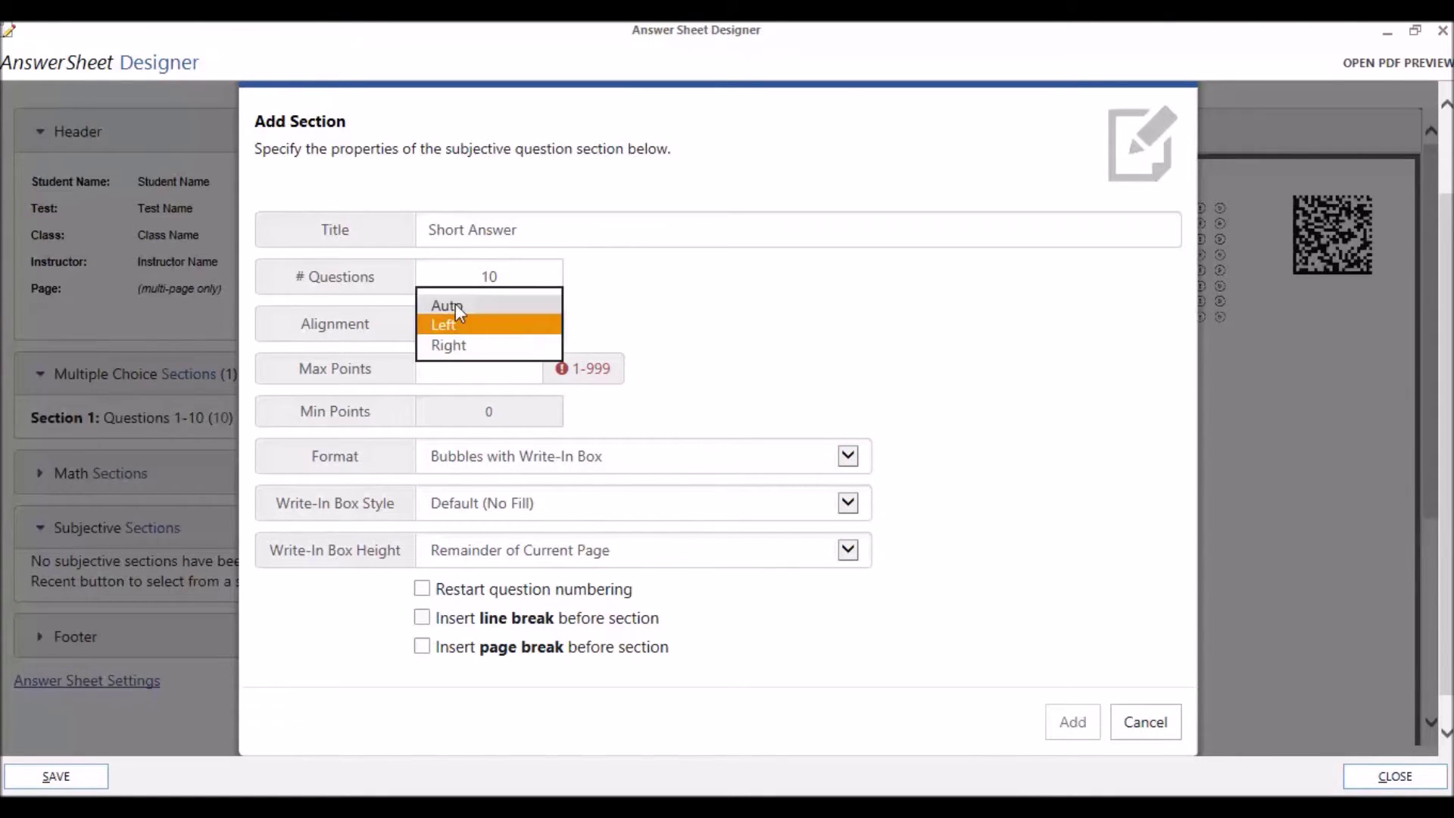
{"action": "left_click", "coordinate": [456, 303]}
{"action": "key", "text": "Up"}
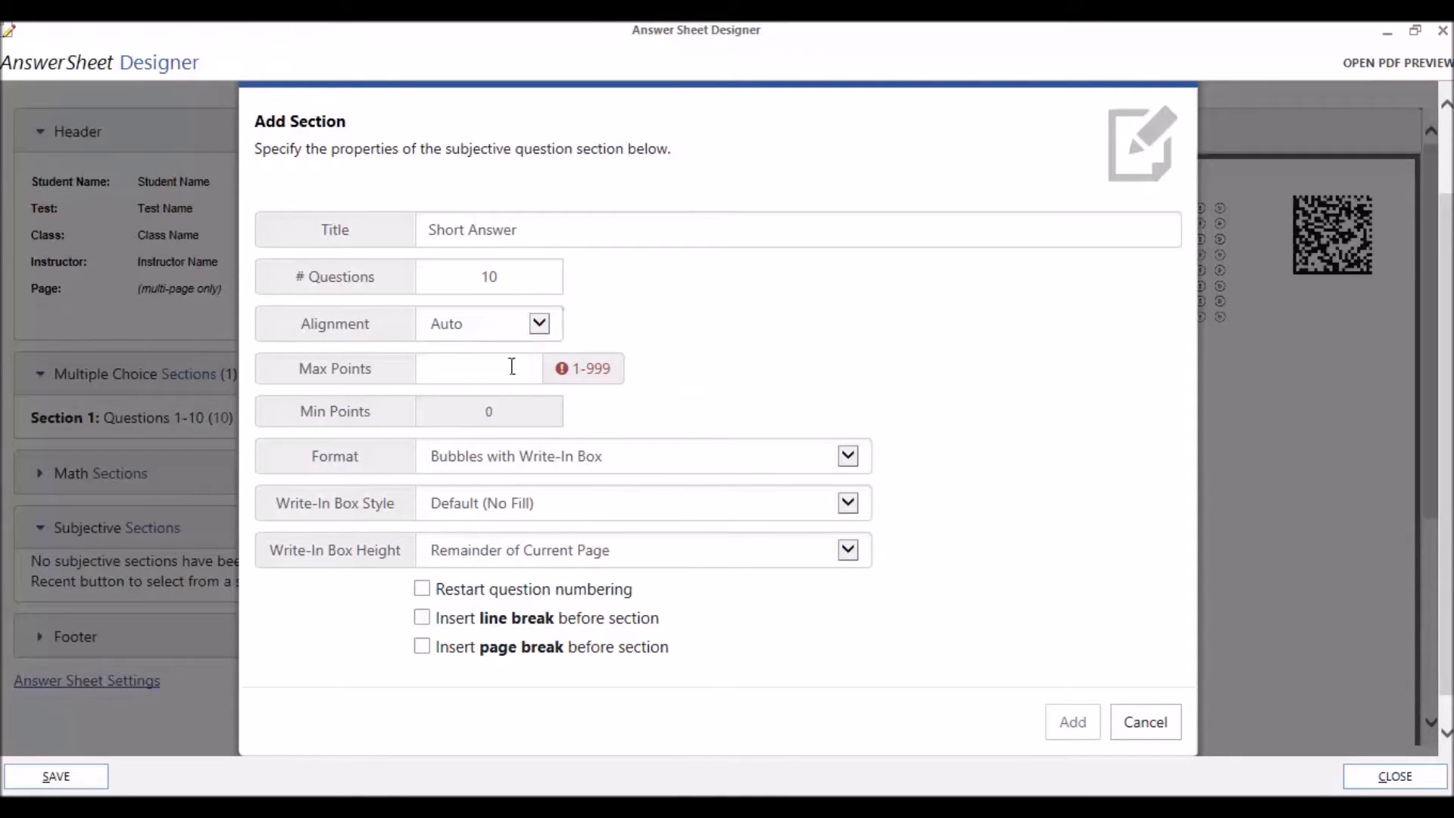
{"action": "left_click", "coordinate": [477, 369]}
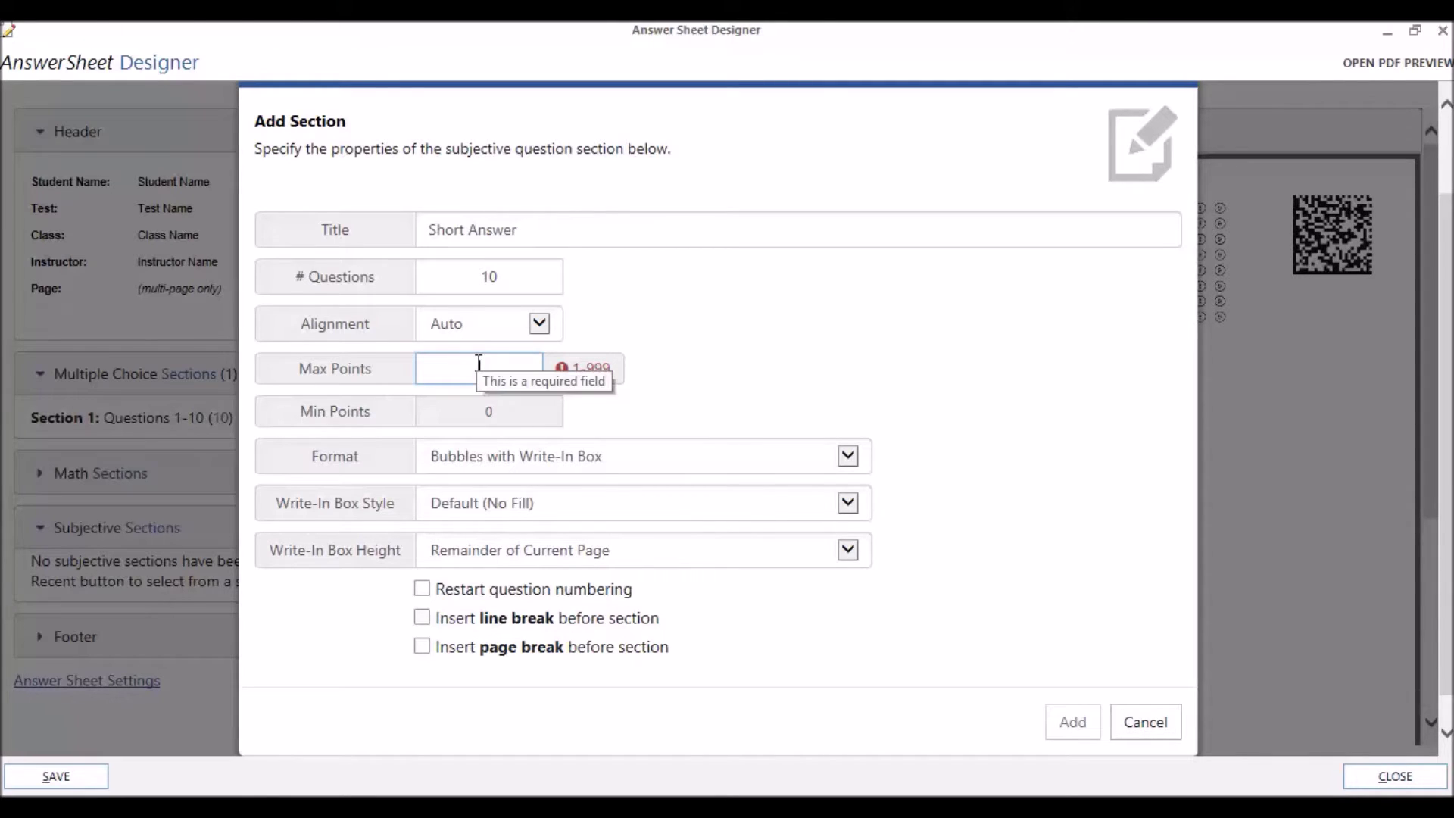
{"action": "type", "text": "5"}
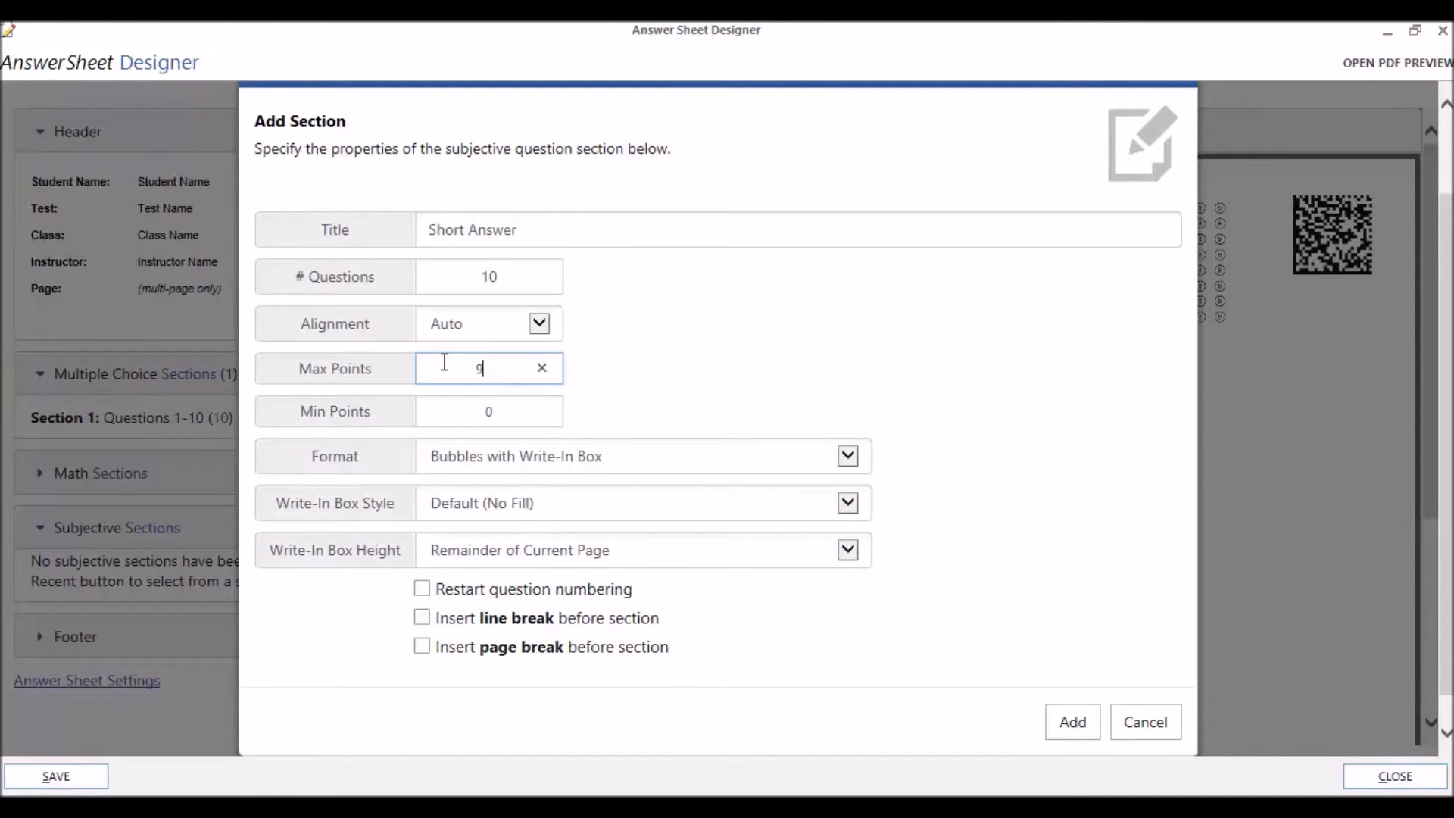
{"action": "key", "text": "BackSpace"}
{"action": "type", "text": "10"}
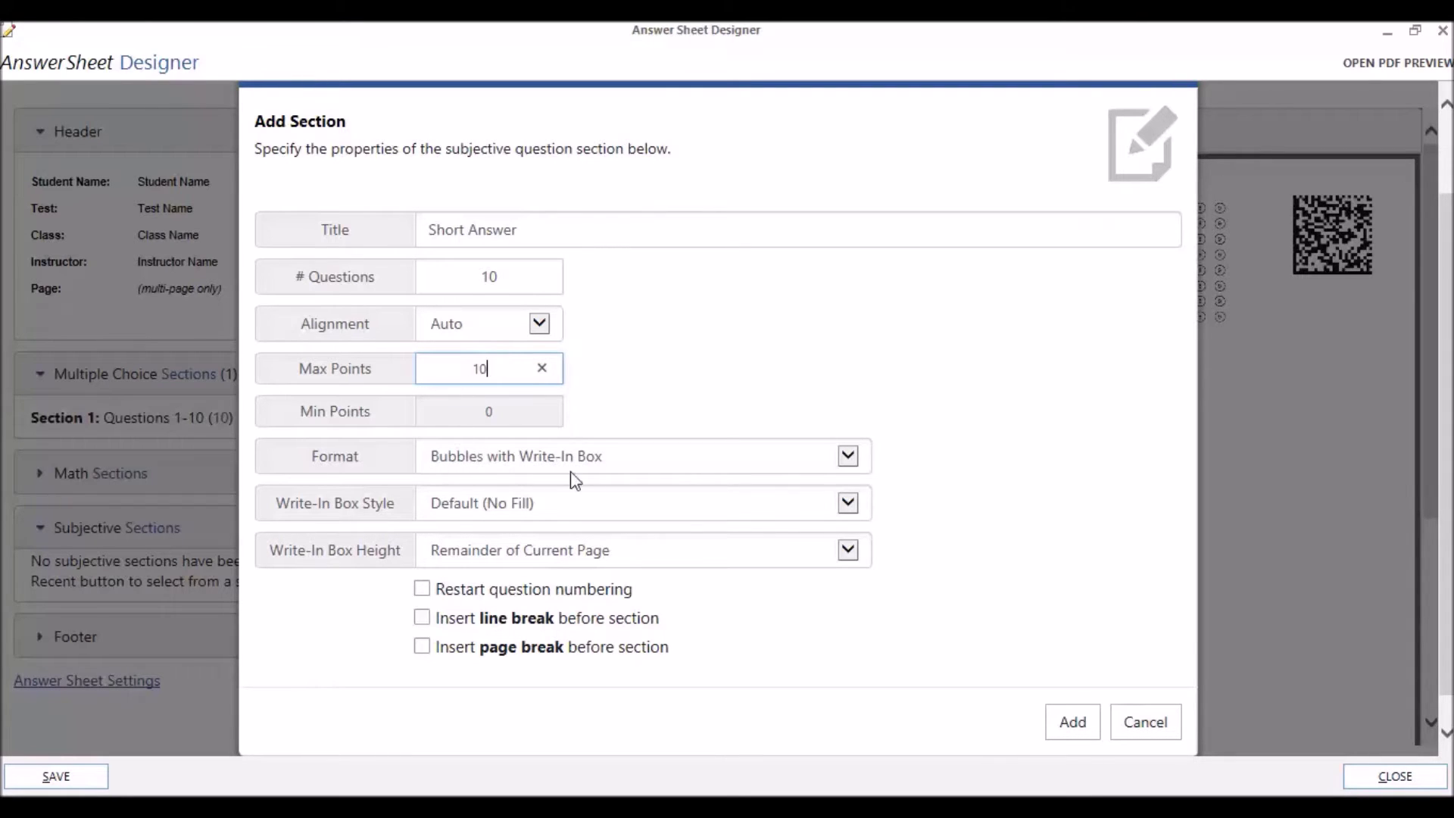
Open the Short Answer section's Format choices to pick Bubbles Only.
{"action": "left_click", "coordinate": [642, 465]}
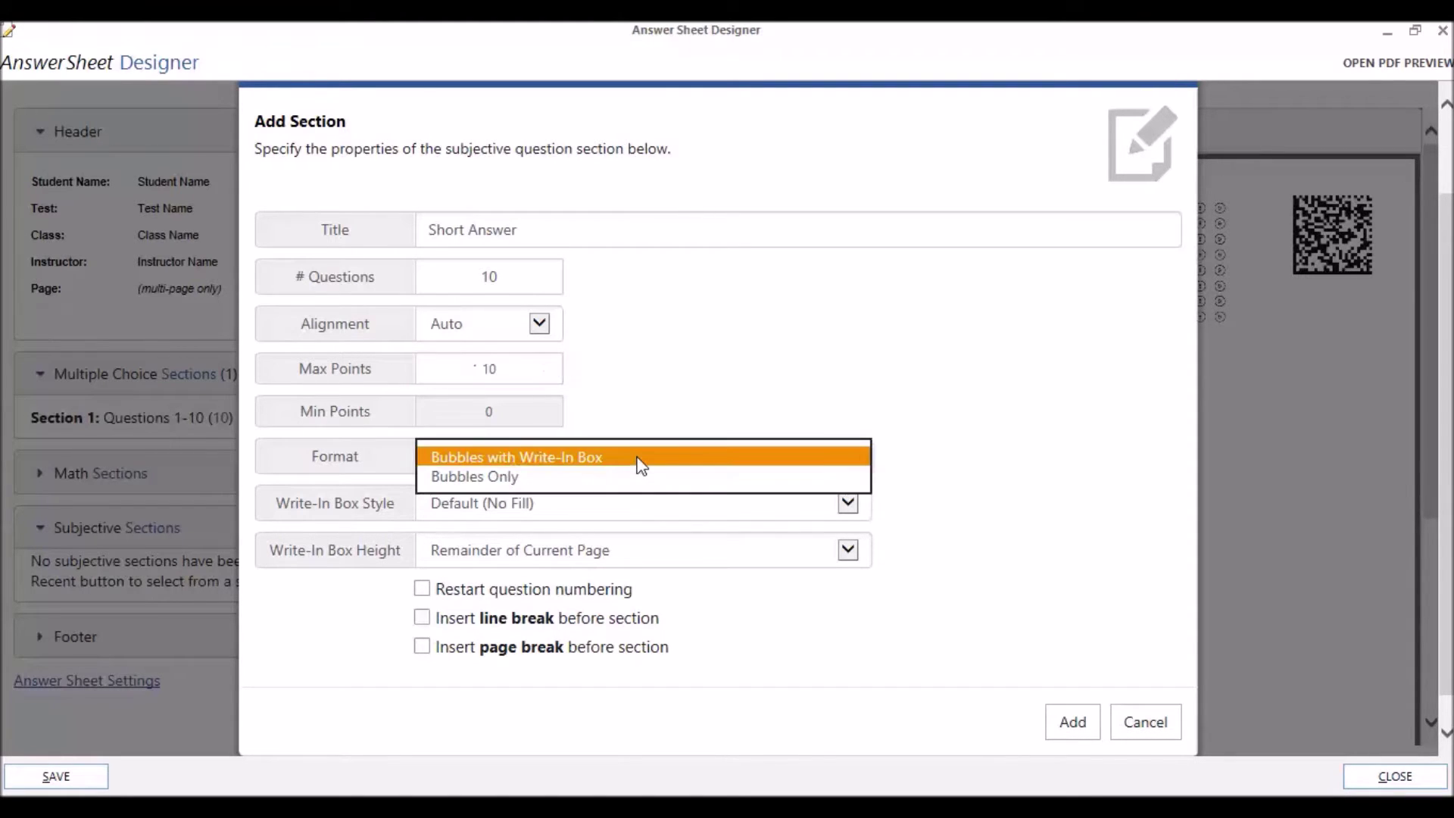
{"action": "left_click", "coordinate": [485, 477]}
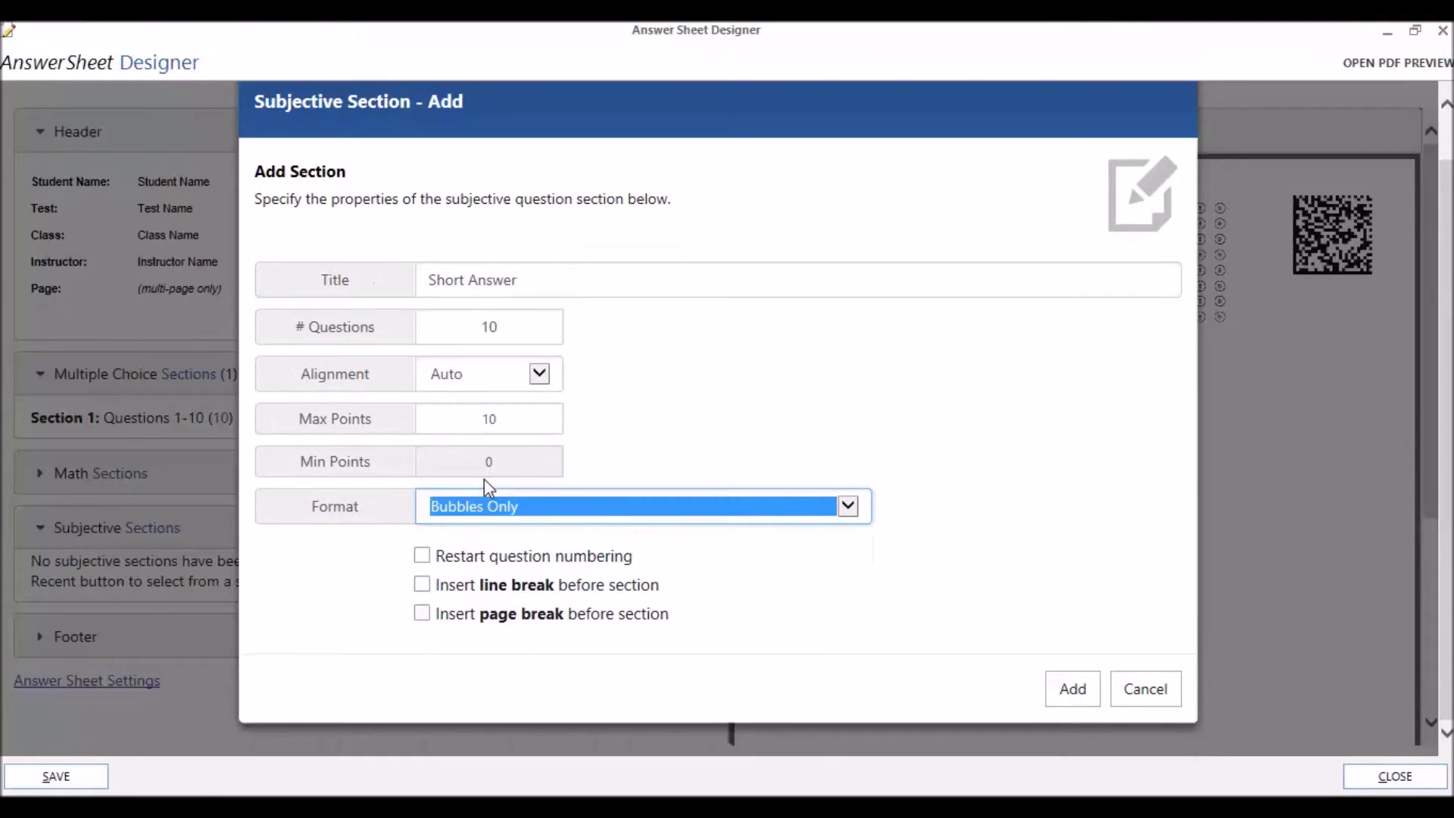
{"action": "left_click", "coordinate": [541, 376]}
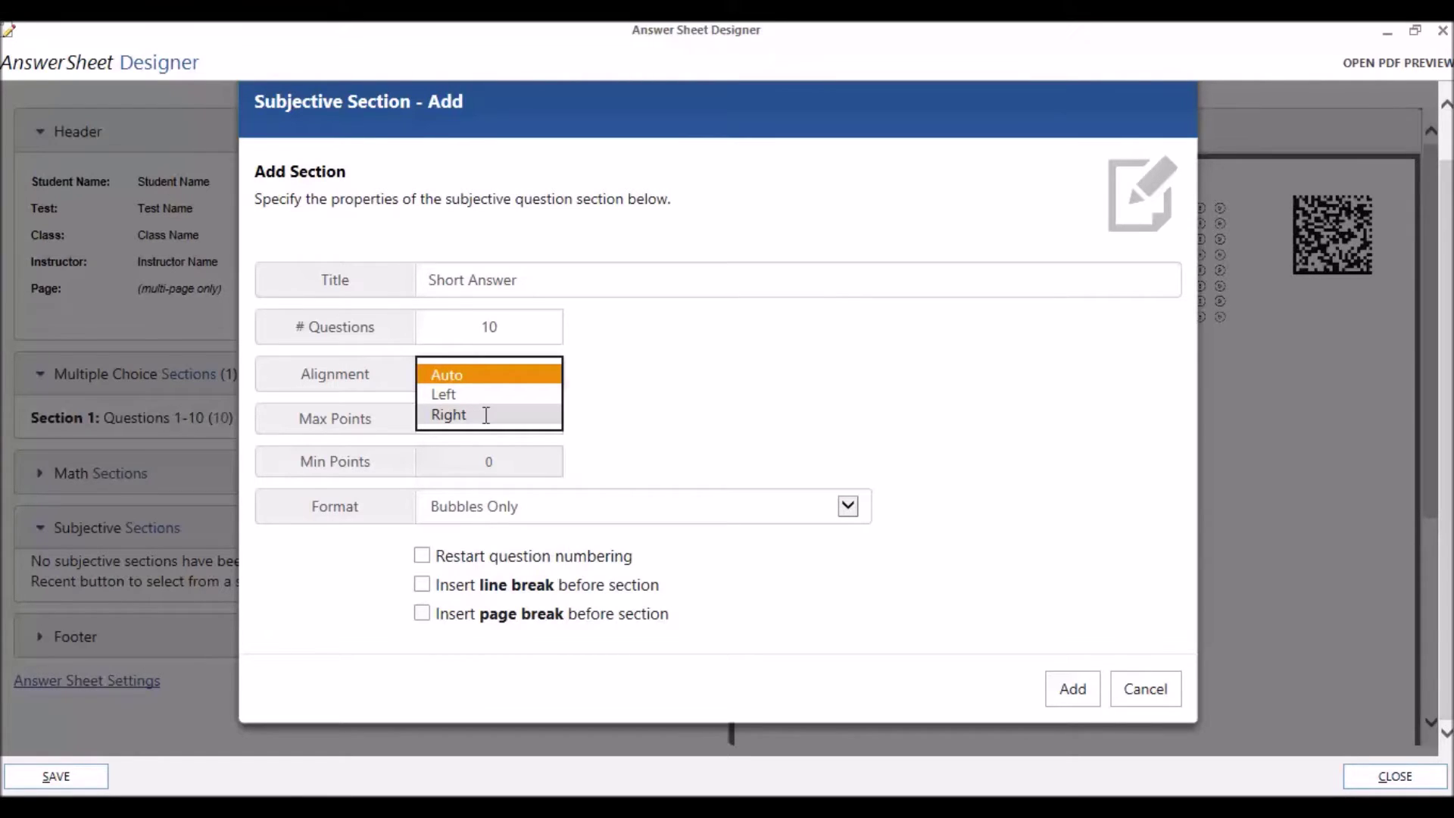
{"action": "left_click", "coordinate": [468, 378]}
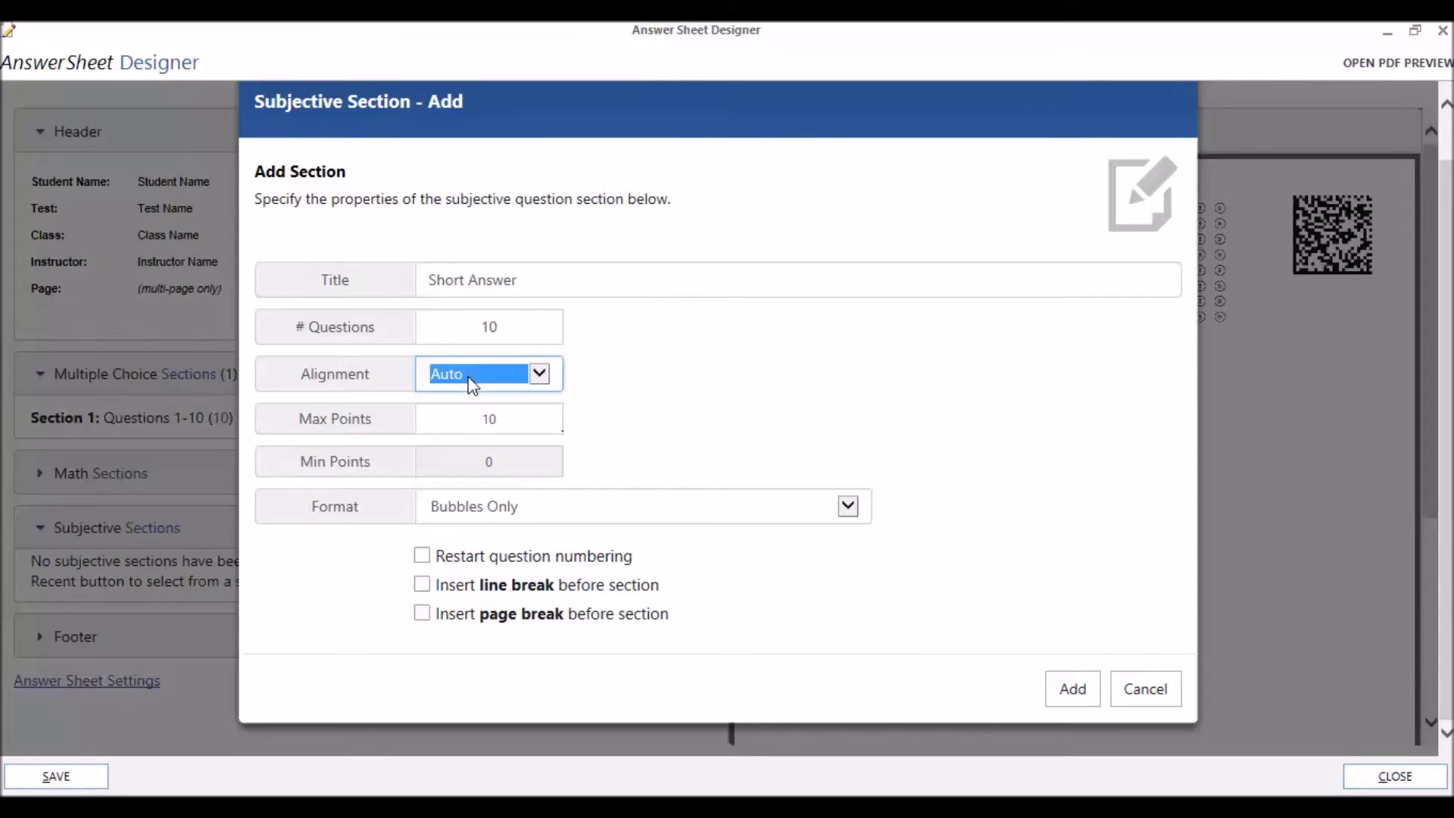
{"action": "left_click", "coordinate": [466, 544]}
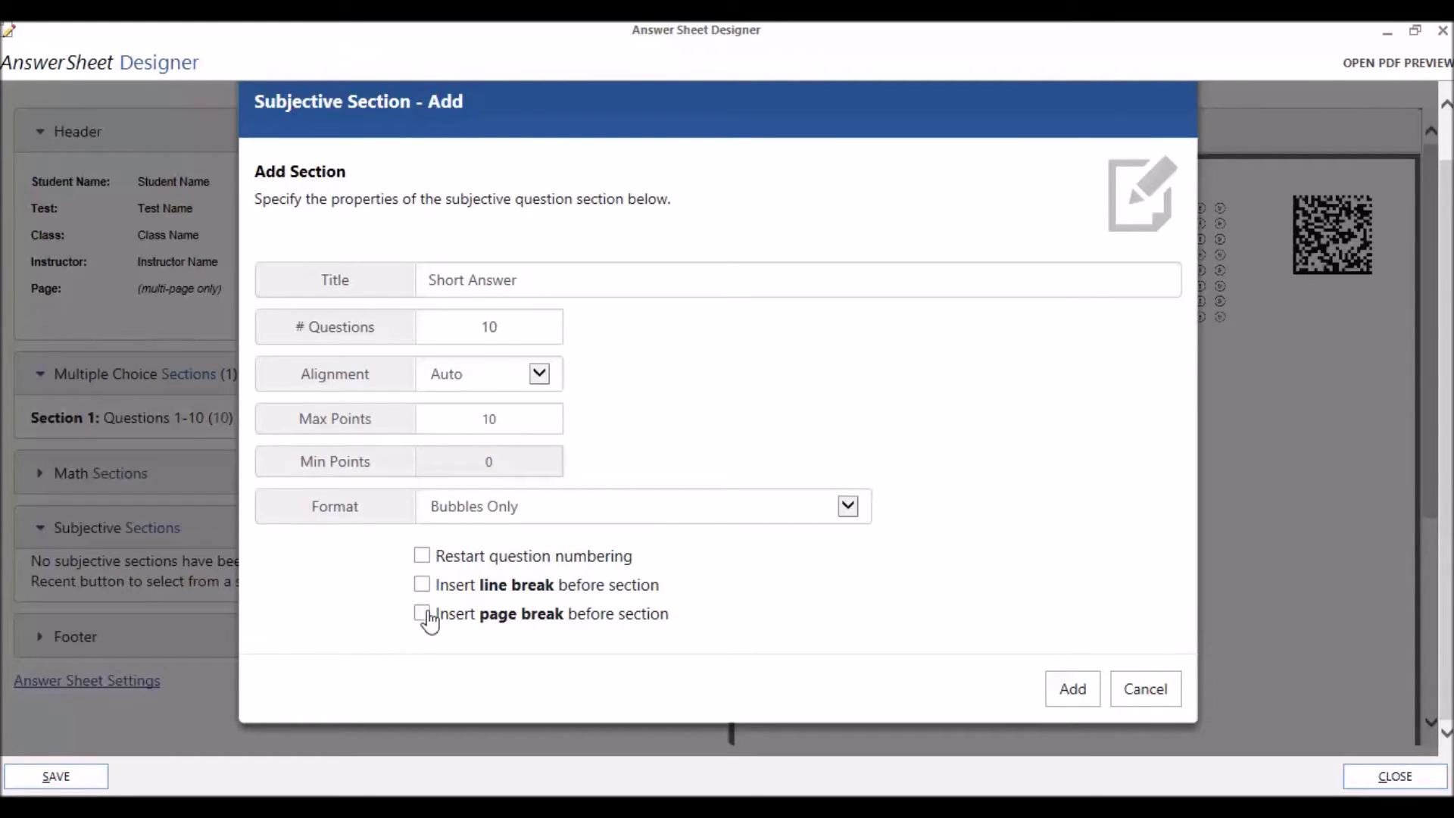
Add Short Answer as questions 11–20, review the preview, and begin another subjective section.
{"action": "left_click", "coordinate": [1071, 691]}
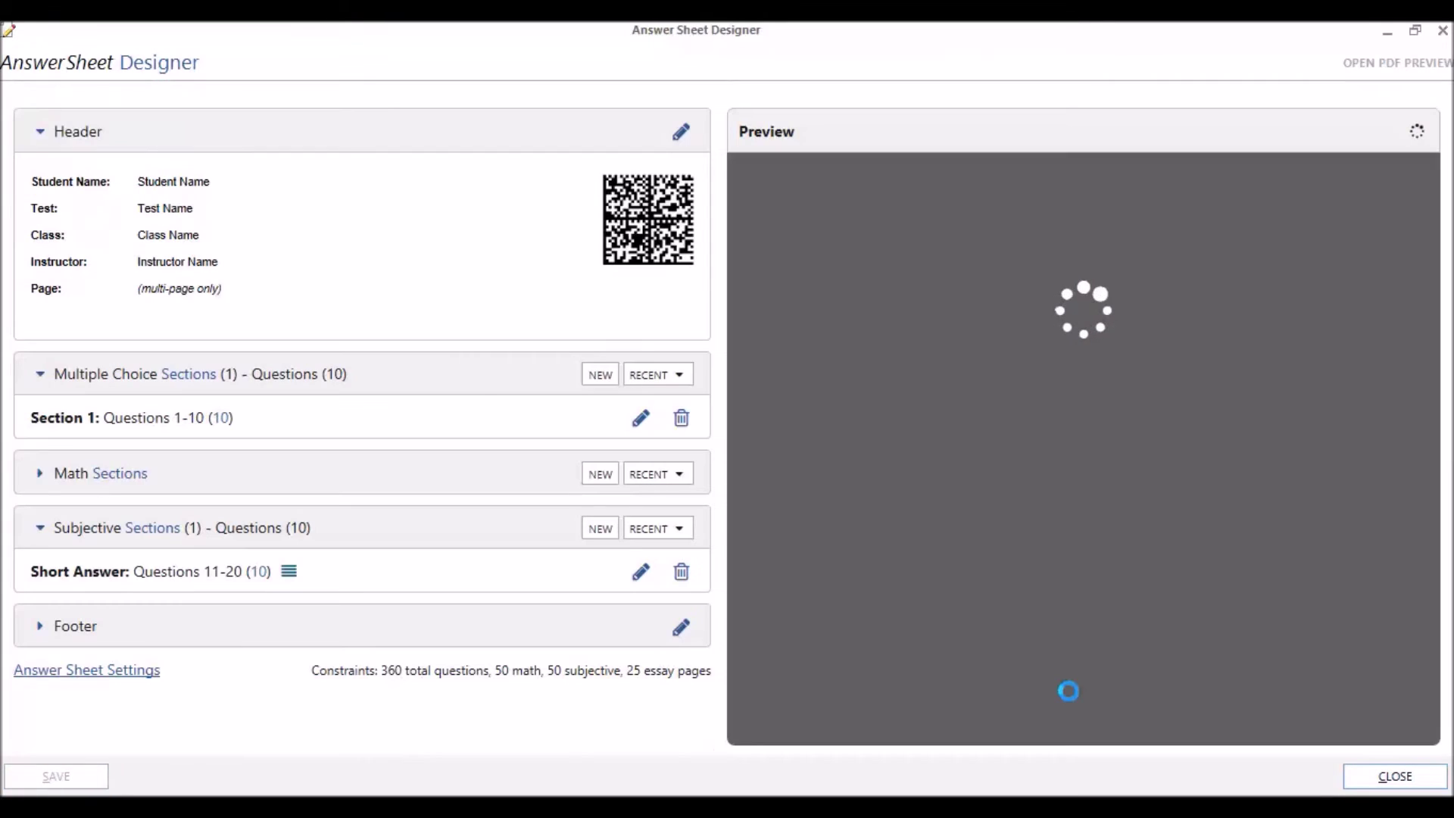
{"action": "scroll", "coordinate": [1074, 682], "scroll_direction": "down", "scroll_amount": 3}
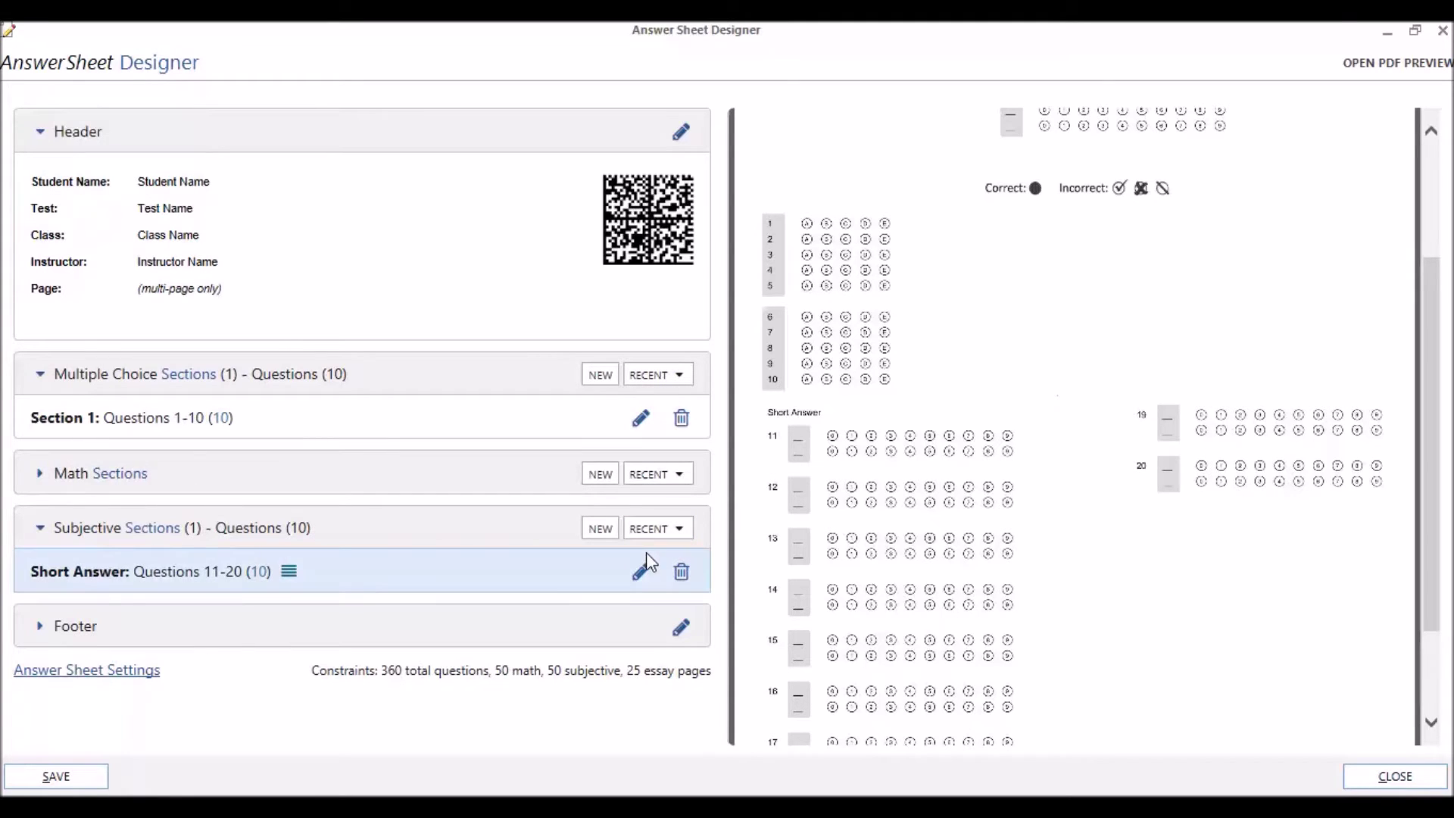
{"action": "left_click", "coordinate": [601, 530]}
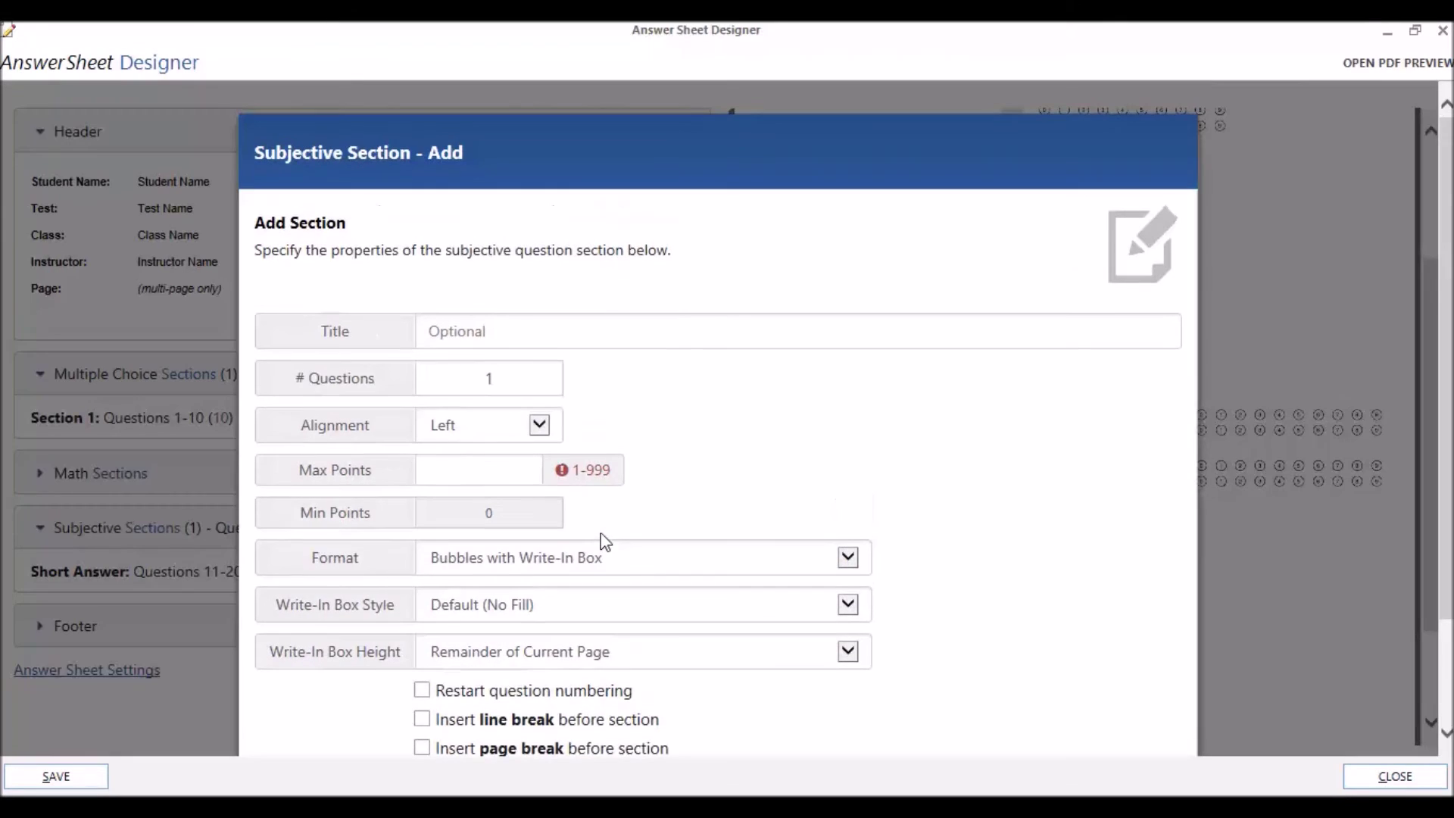
Give the new section 2 questions, Auto alignment and 15 max points.
{"action": "scroll", "coordinate": [627, 514], "scroll_direction": "down", "scroll_amount": 2}
{"action": "left_click", "coordinate": [489, 242]}
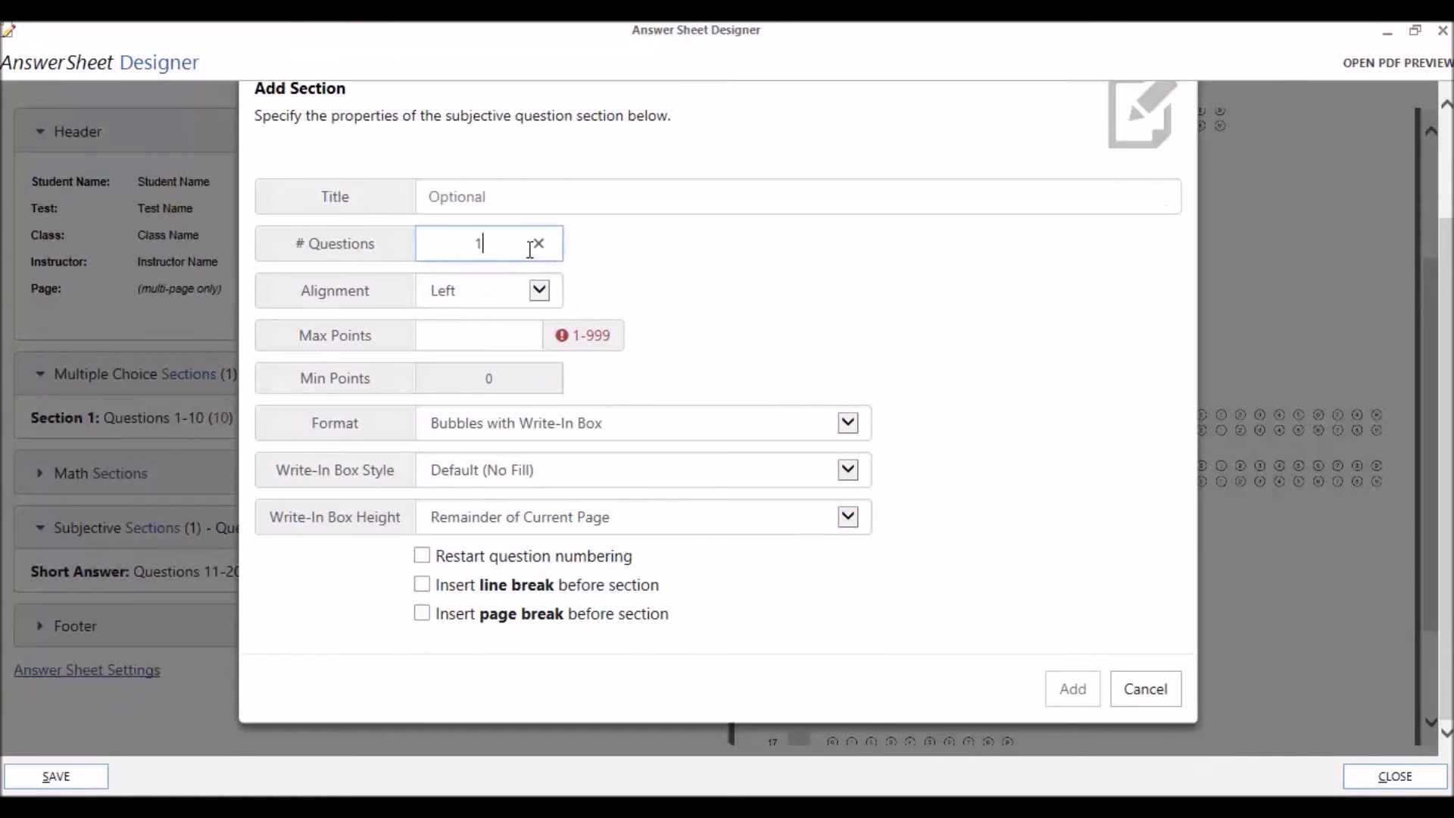
{"action": "key", "text": "BackSpace"}
{"action": "type", "text": "2"}
{"action": "left_click", "coordinate": [496, 287]}
{"action": "left_click", "coordinate": [479, 274]}
{"action": "left_click", "coordinate": [466, 334]}
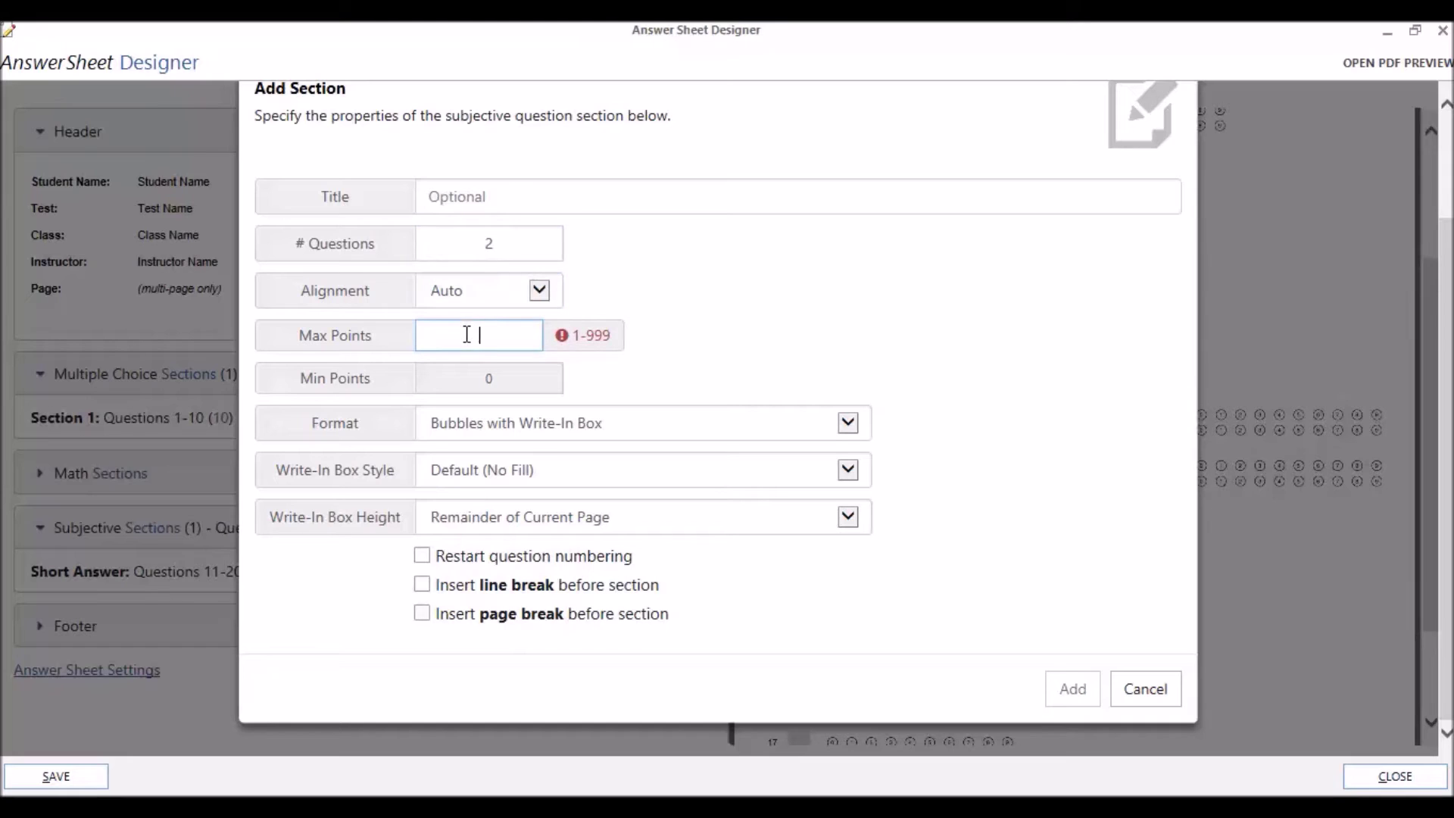
{"action": "type", "text": "15"}
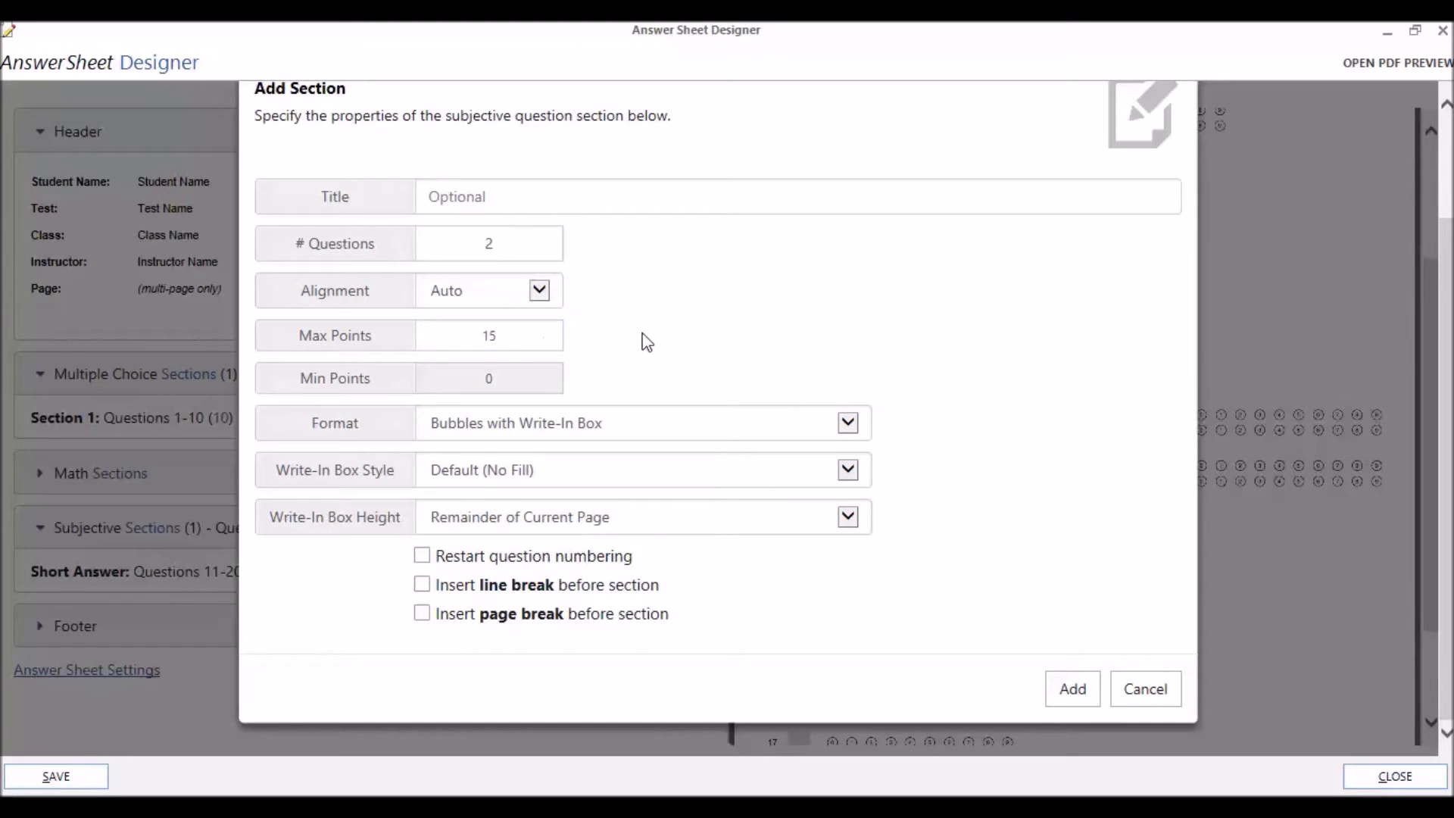
Use Bubbles with Write-In Box format, Default (No Fill) boxes, and Remainder of Current Page height.
{"action": "left_click", "coordinate": [863, 433]}
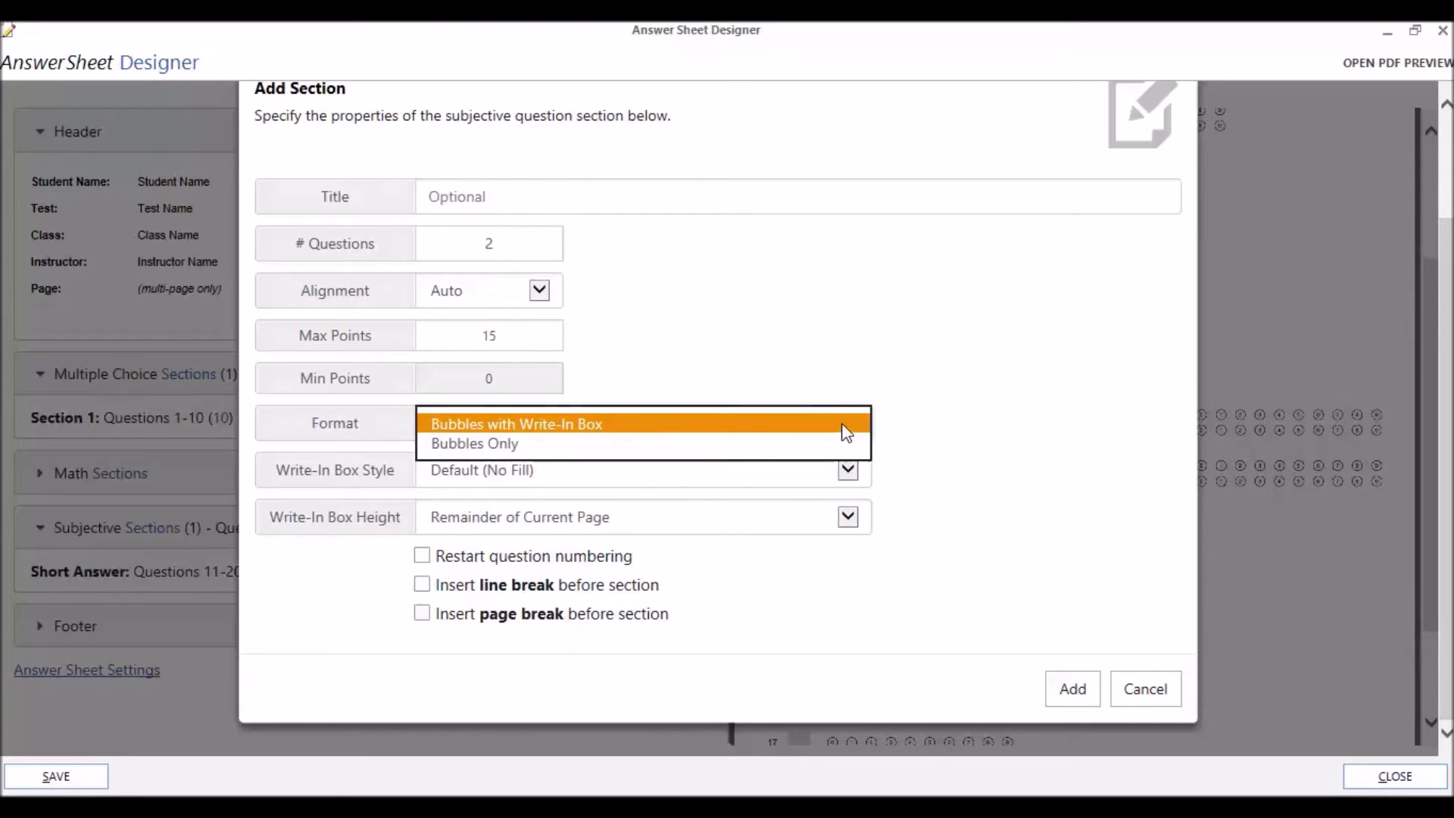
{"action": "left_click", "coordinate": [847, 428]}
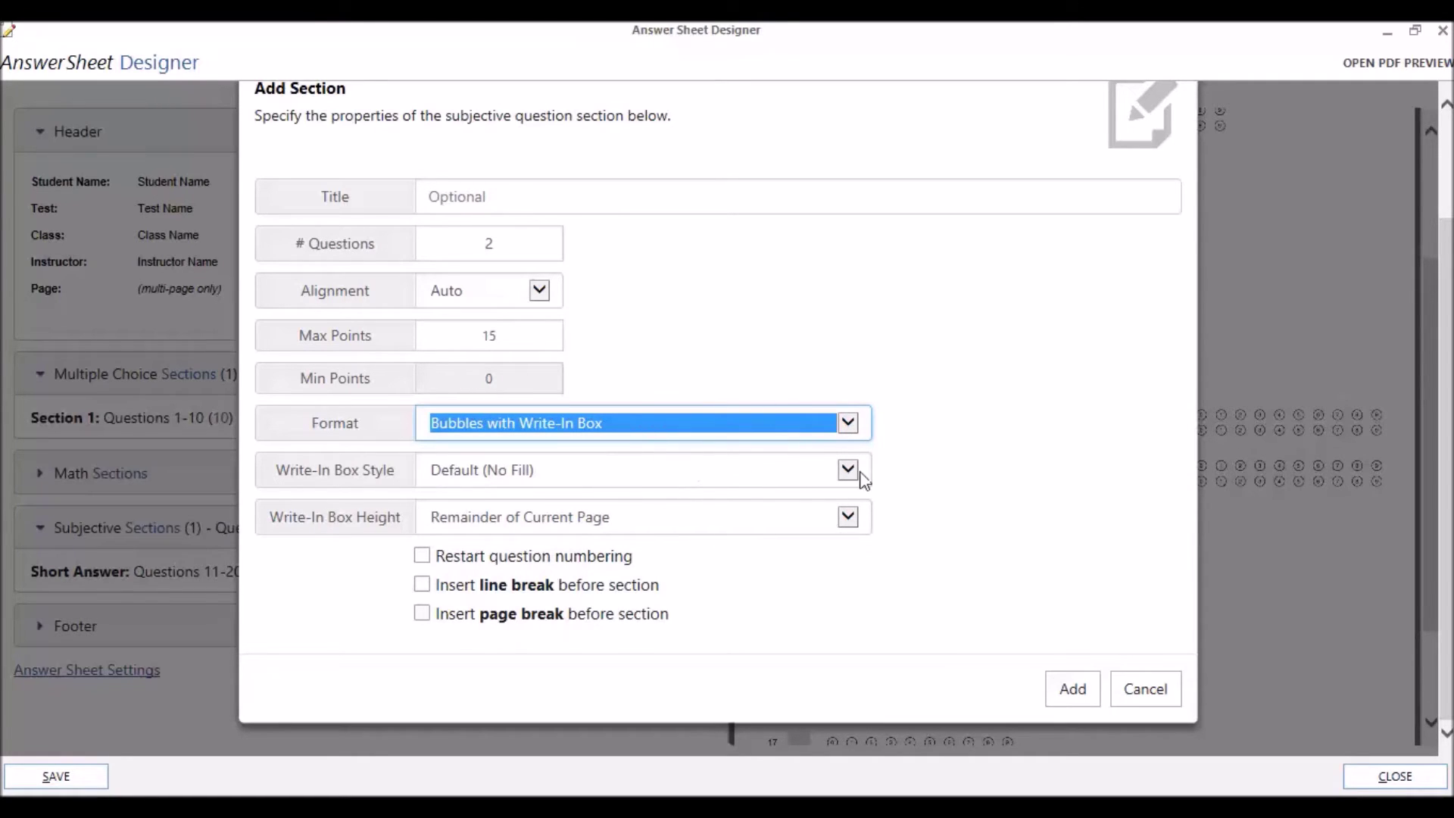
{"action": "left_click", "coordinate": [834, 473]}
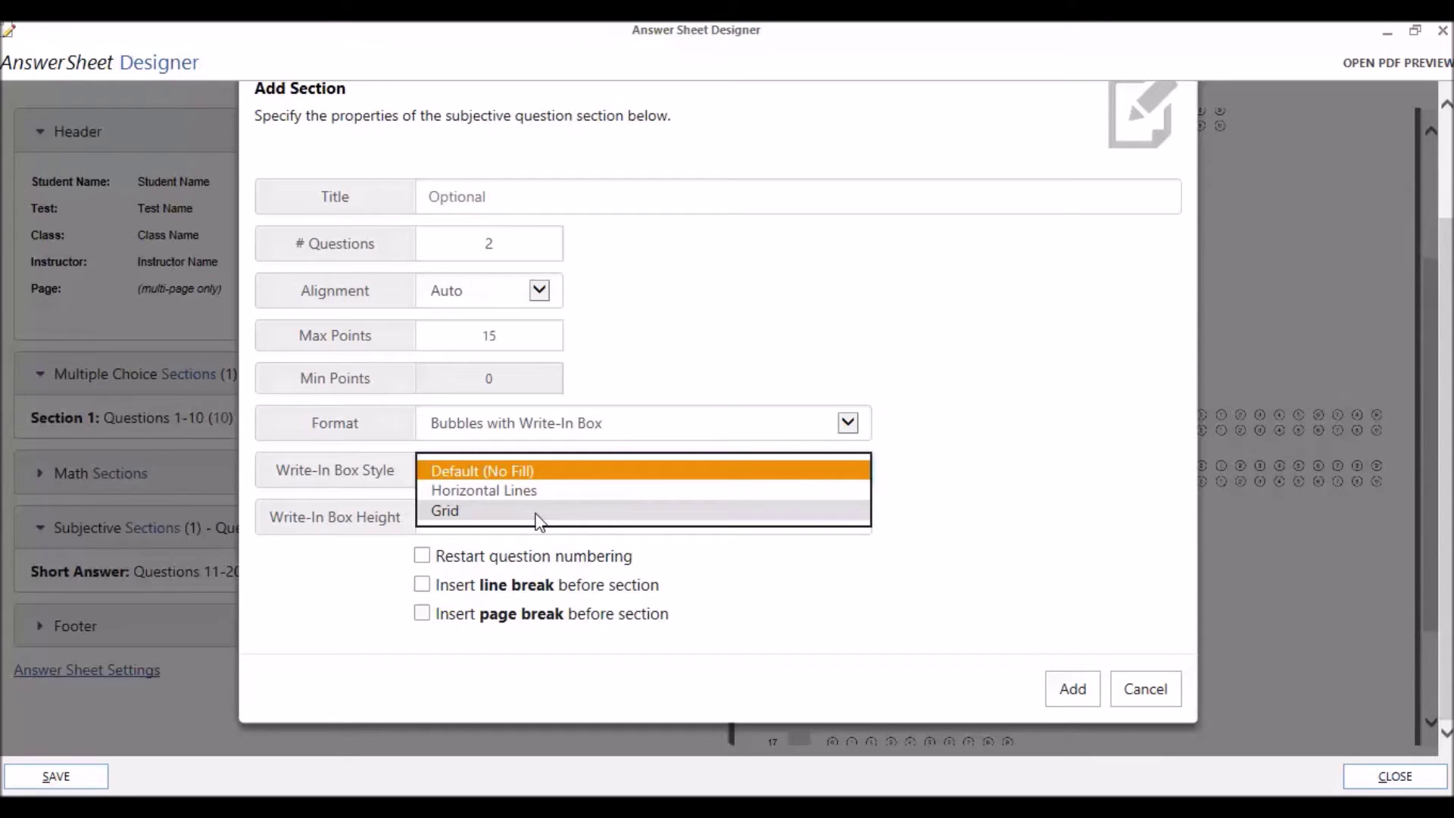
{"action": "left_click", "coordinate": [547, 476]}
{"action": "left_click", "coordinate": [848, 515]}
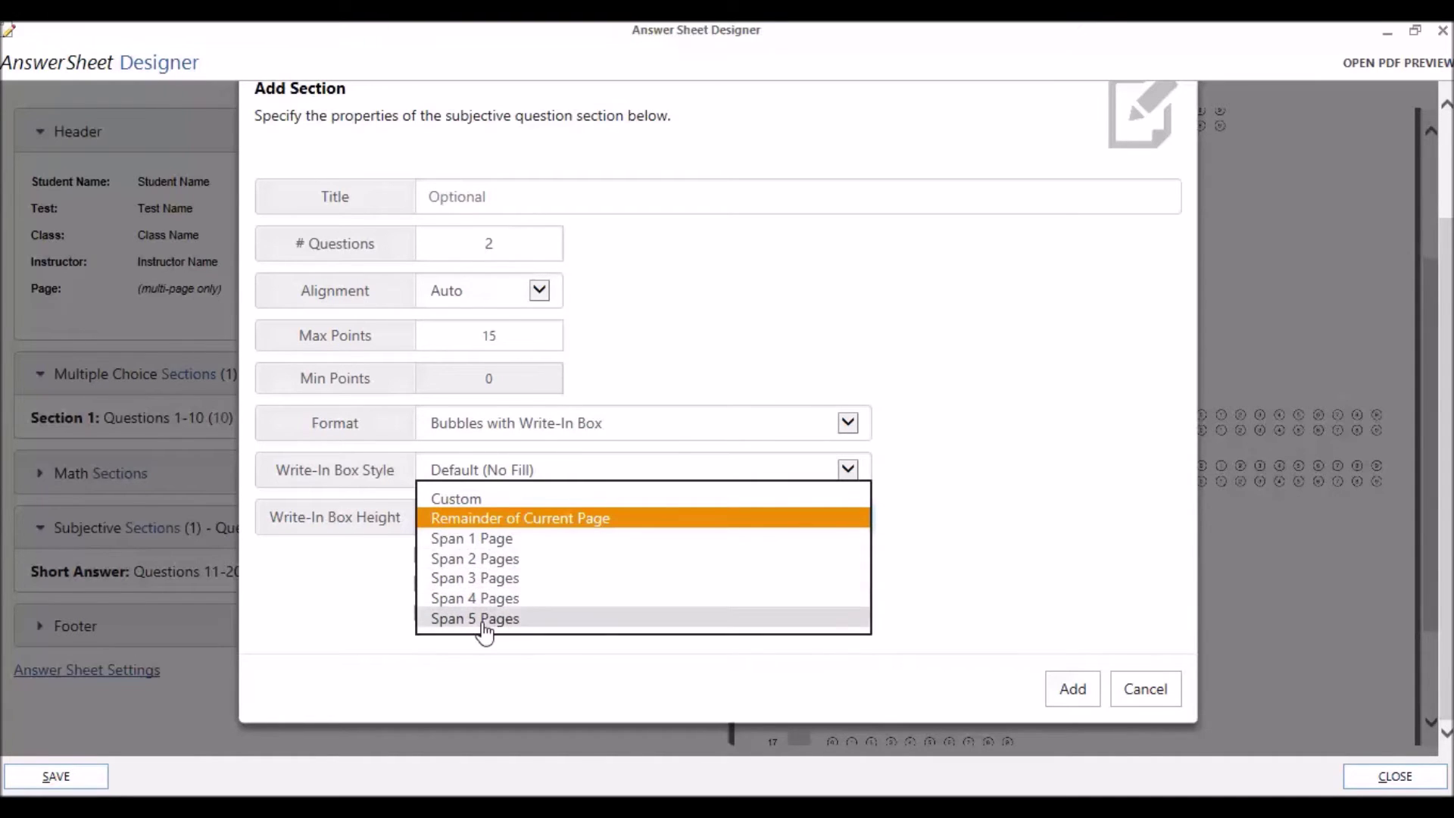
{"action": "left_click", "coordinate": [471, 537]}
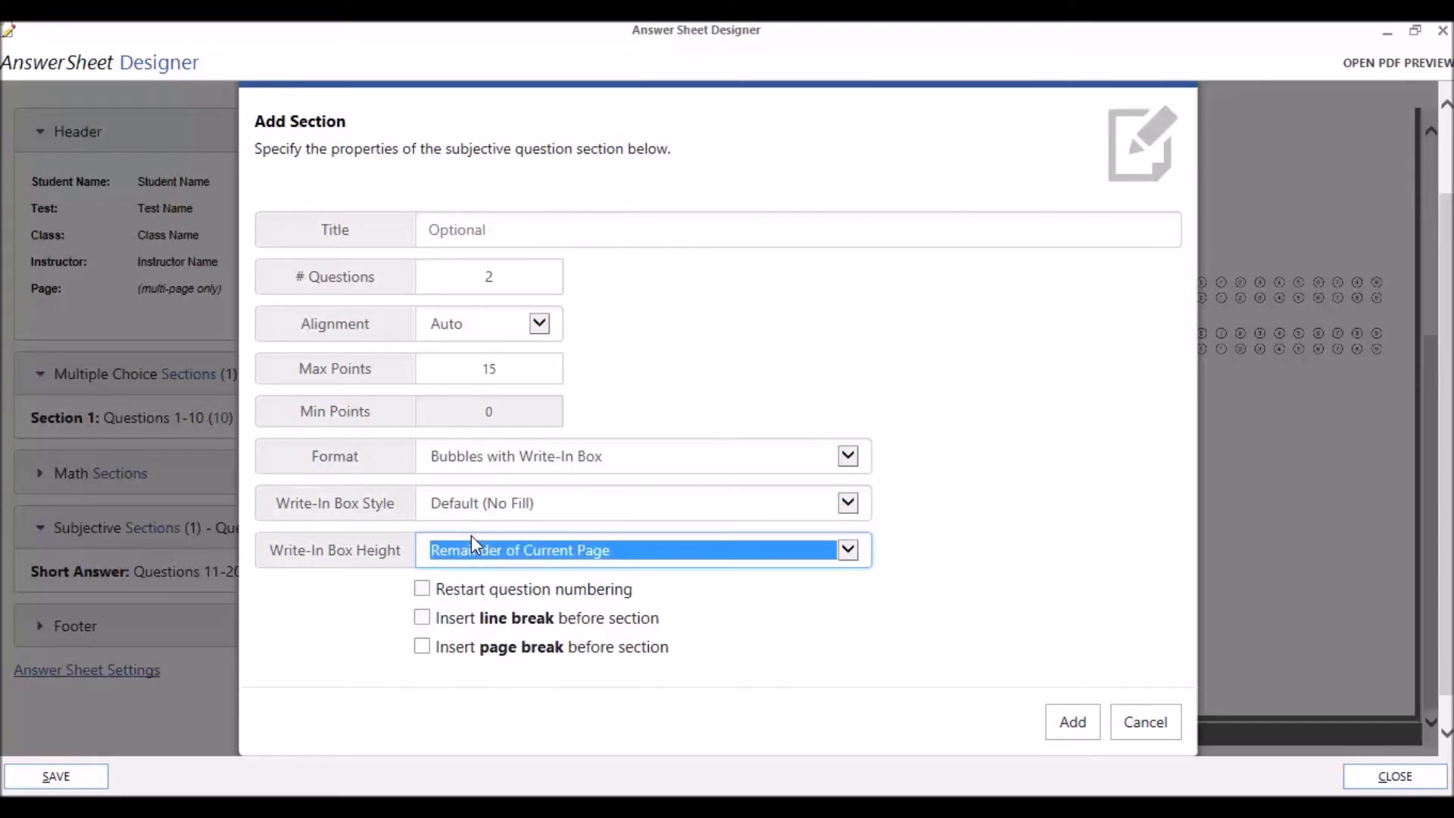
{"action": "key", "text": "c"}
{"action": "left_click", "coordinate": [592, 598]}
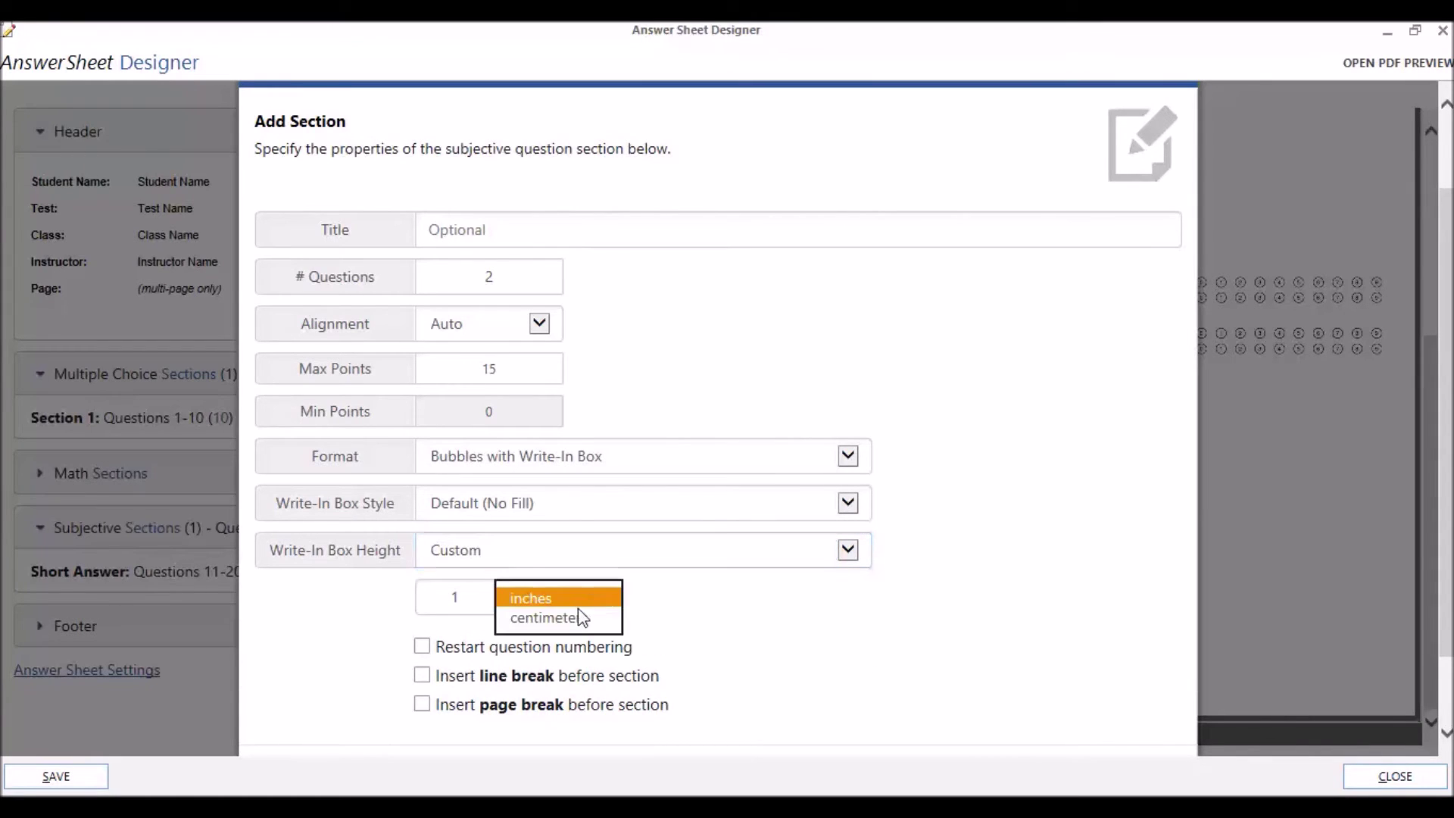
{"action": "left_click", "coordinate": [453, 551]}
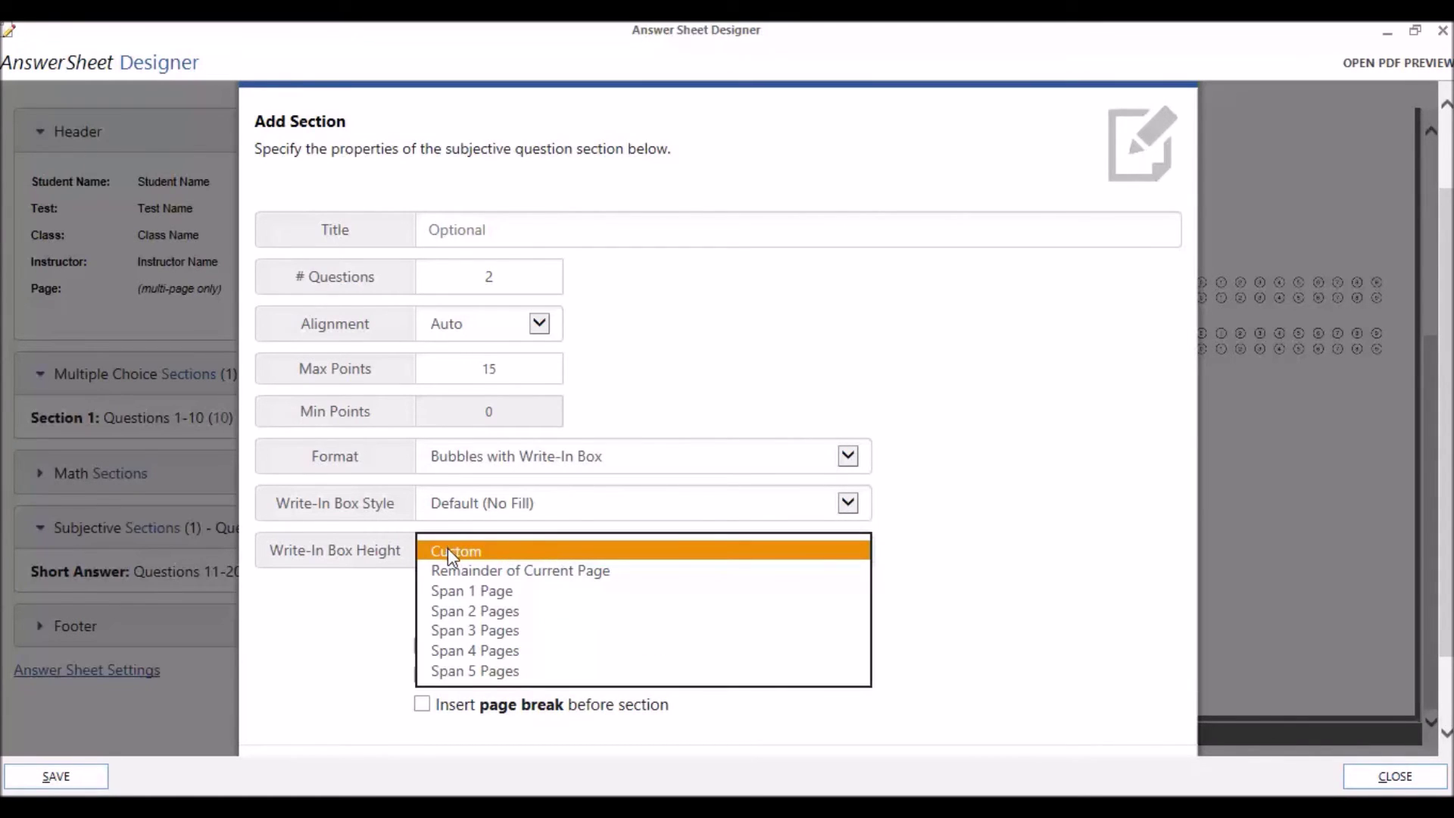
{"action": "left_click", "coordinate": [482, 569]}
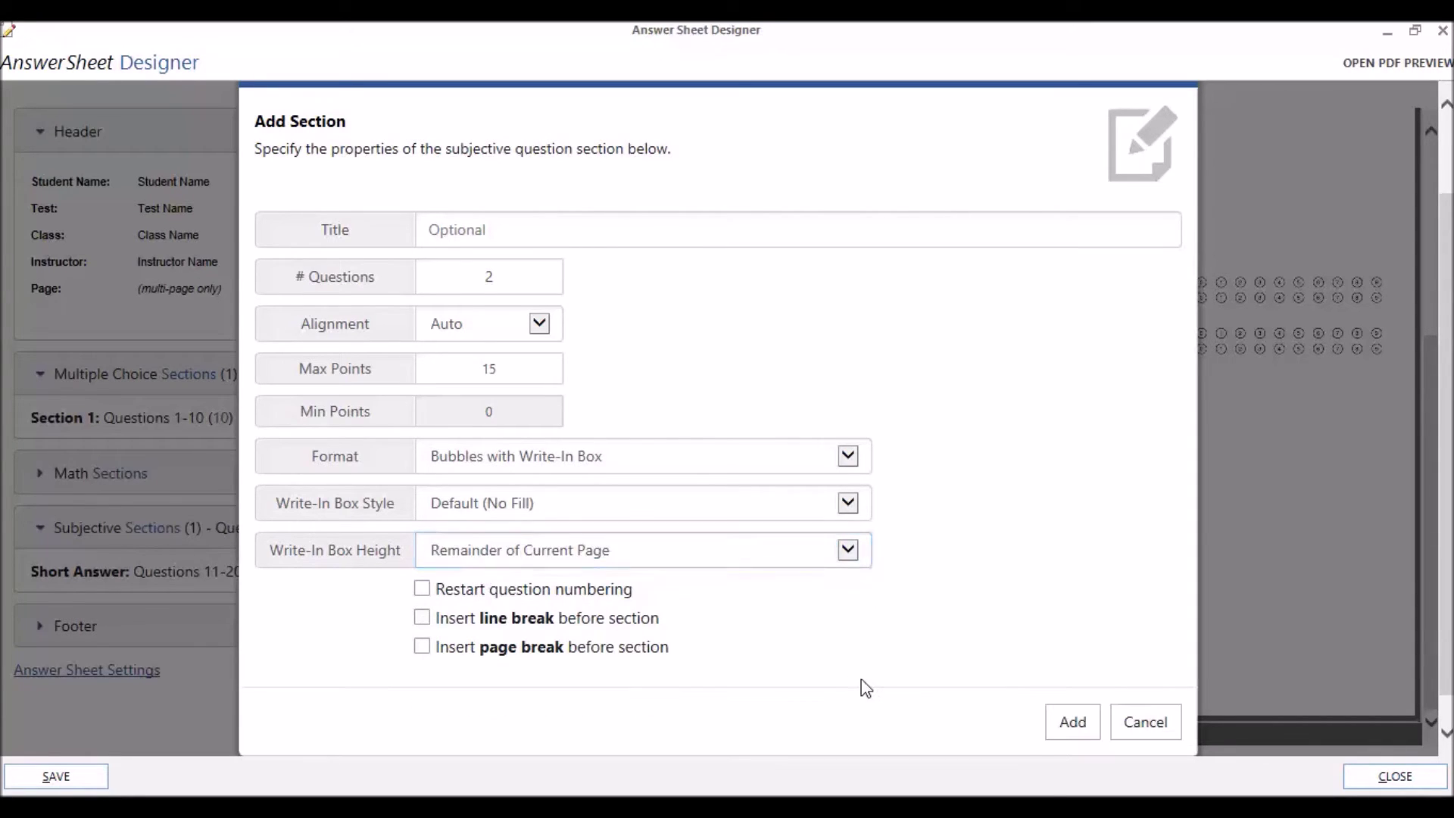
Add the write-in section as Section 3, questions 21–22, and scroll the preview to question 22.
{"action": "left_click", "coordinate": [1071, 721]}
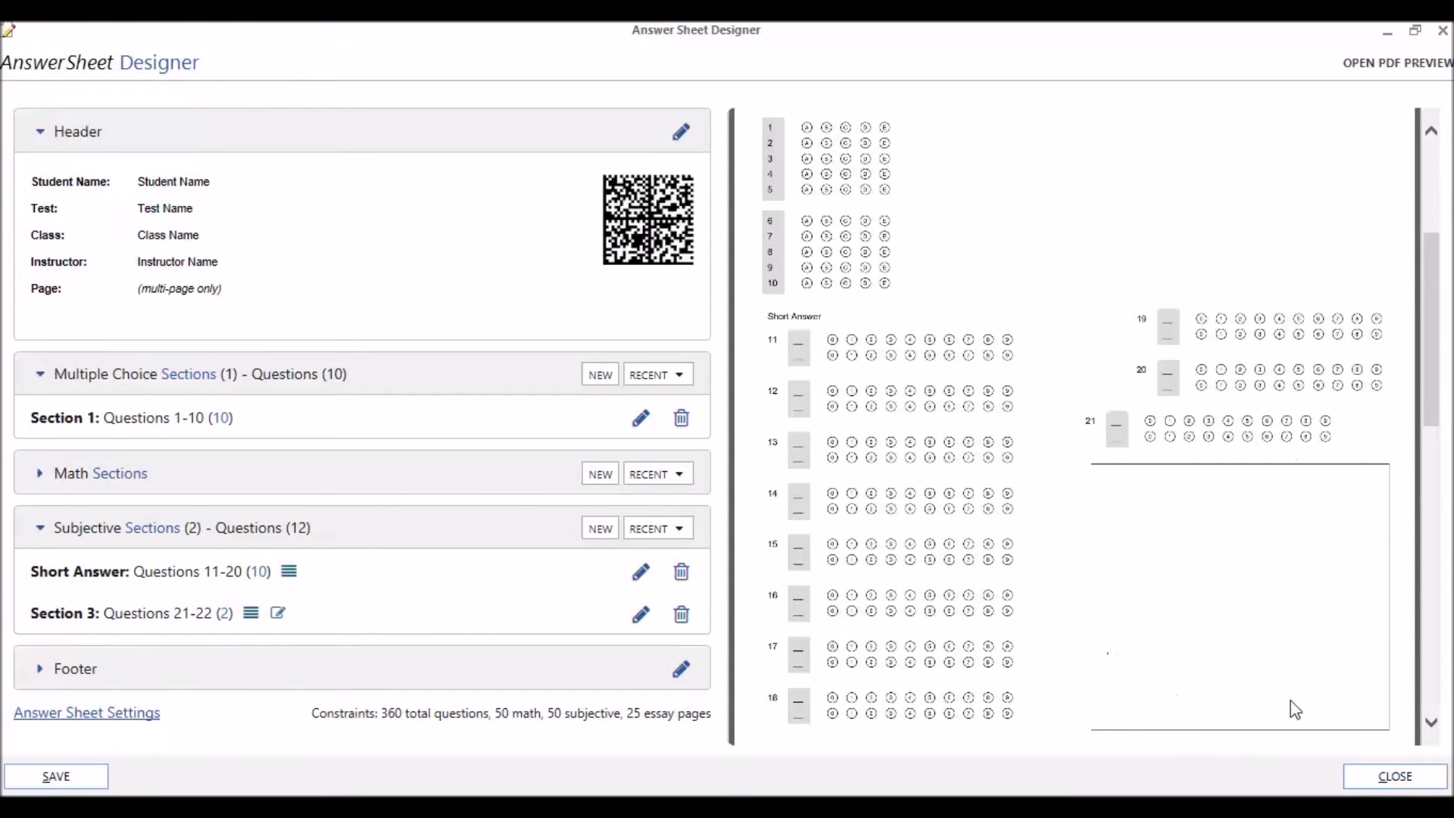
{"action": "scroll", "coordinate": [1231, 485], "scroll_direction": "down", "scroll_amount": 10}
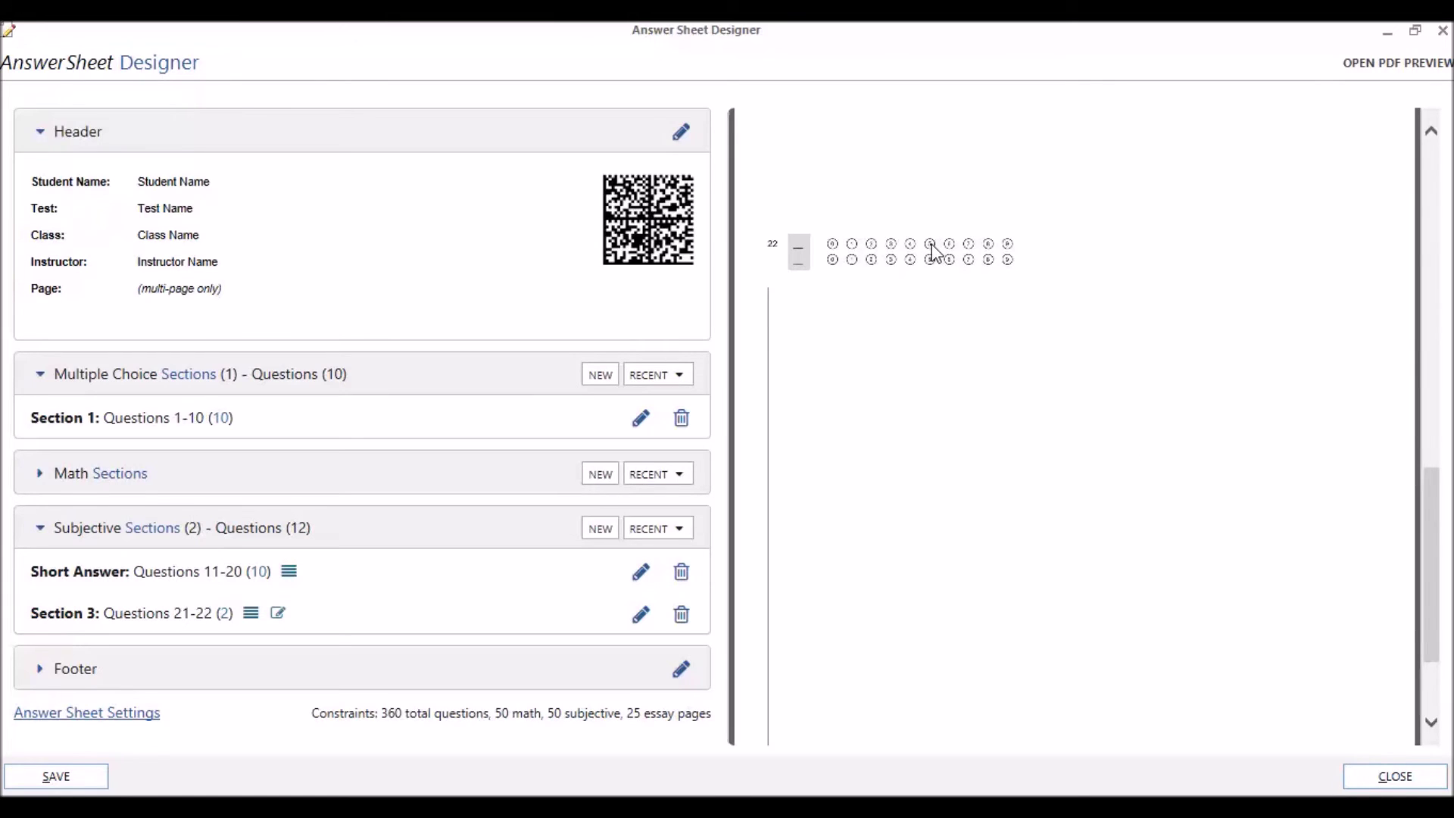
{"action": "scroll", "coordinate": [935, 250], "scroll_direction": "down", "scroll_amount": 1}
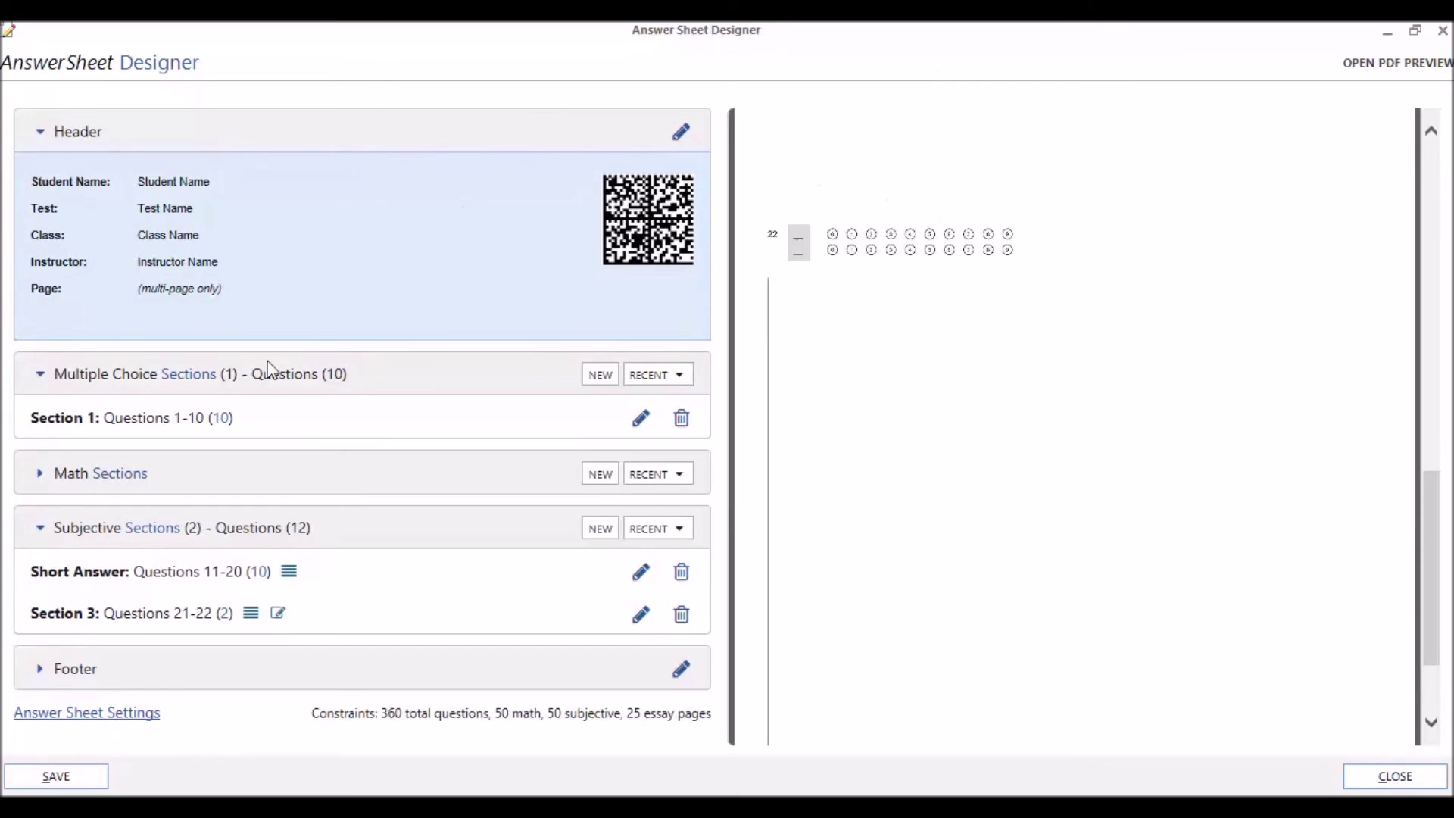
Set Subjective Section Layout to Horizontal (Left-Right) in Answer Sheet Settings and apply it.
{"action": "left_click", "coordinate": [140, 715]}
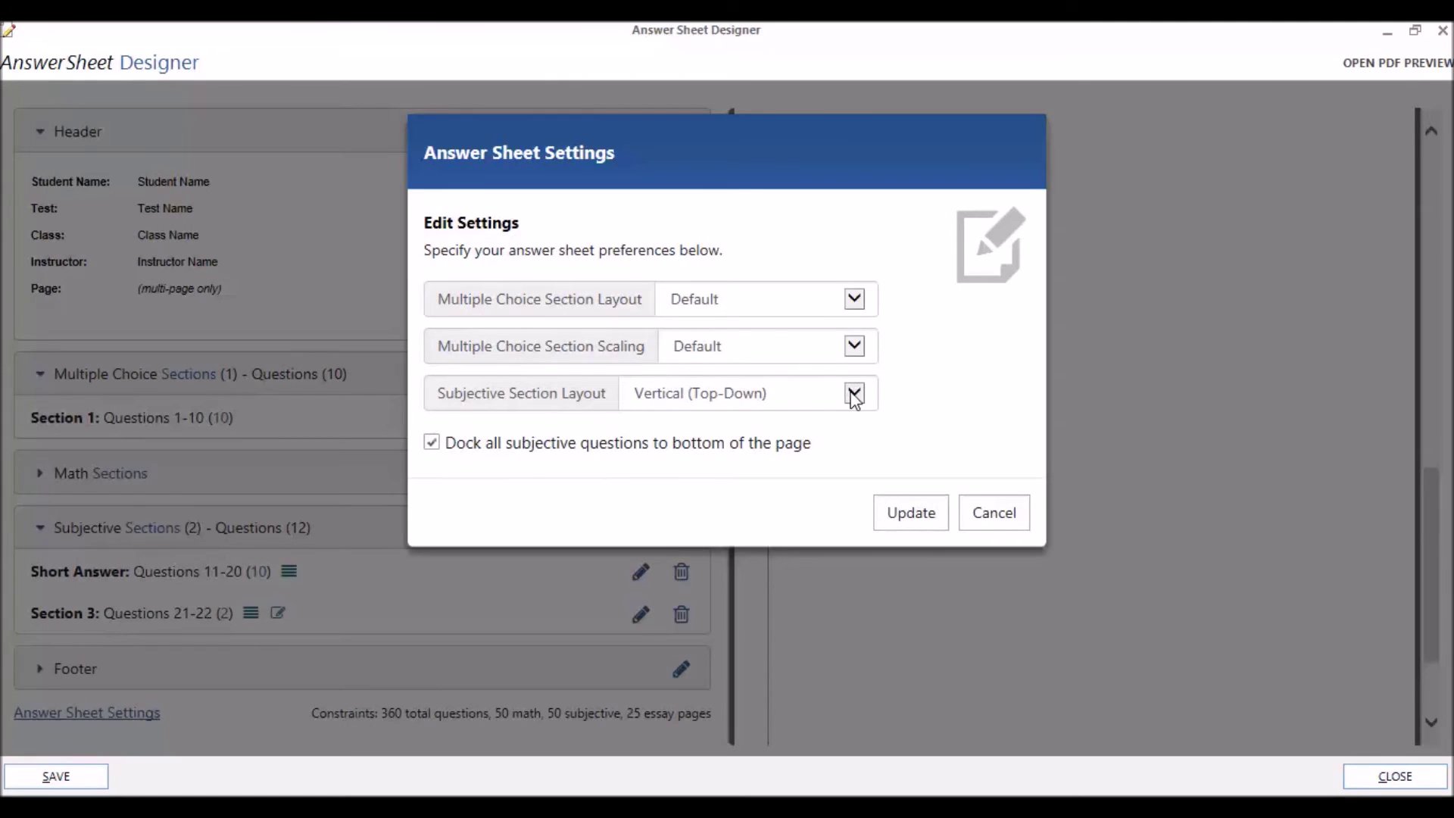
{"action": "left_click", "coordinate": [854, 394]}
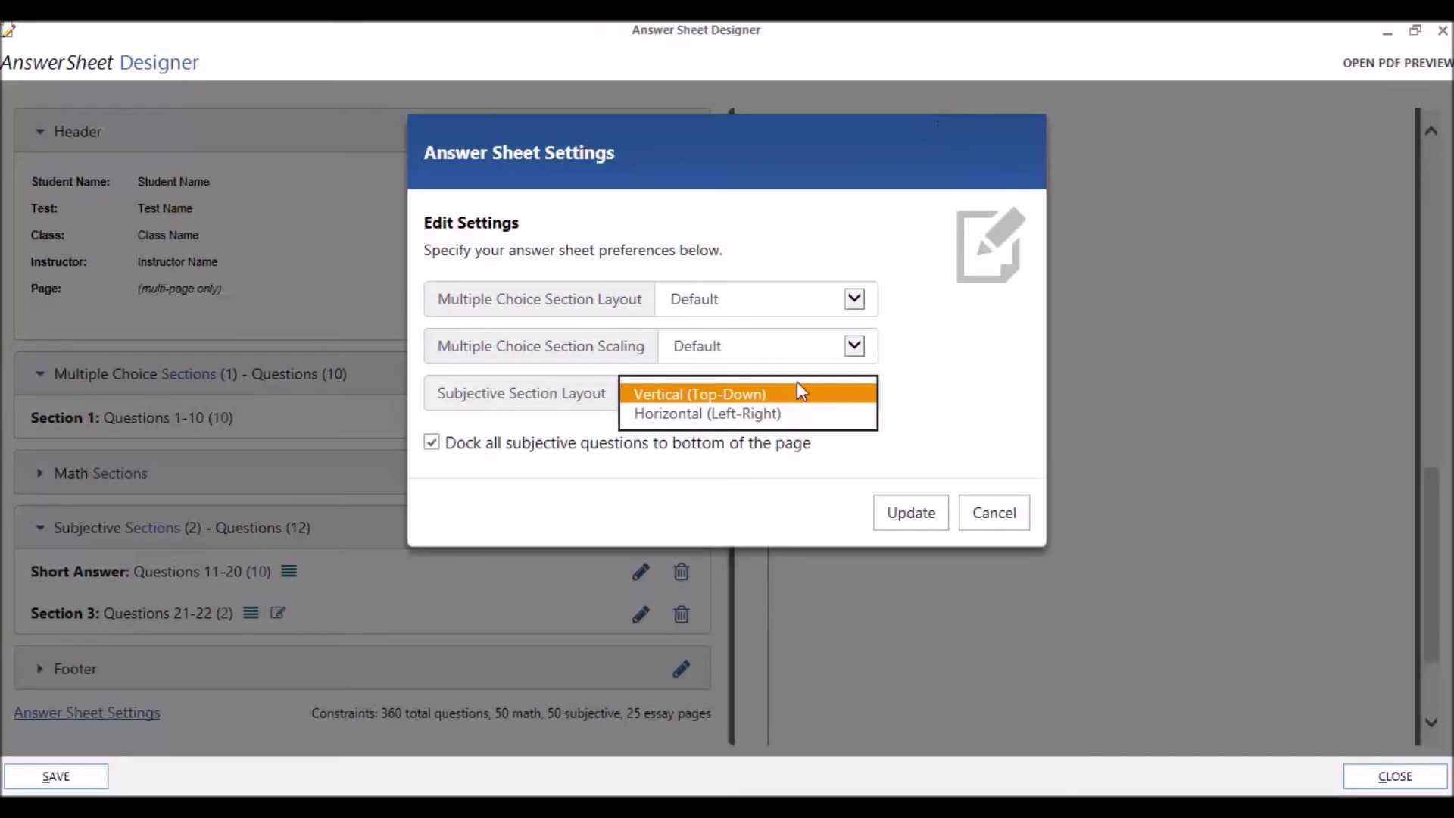
{"action": "left_click", "coordinate": [705, 413]}
{"action": "left_click", "coordinate": [953, 362]}
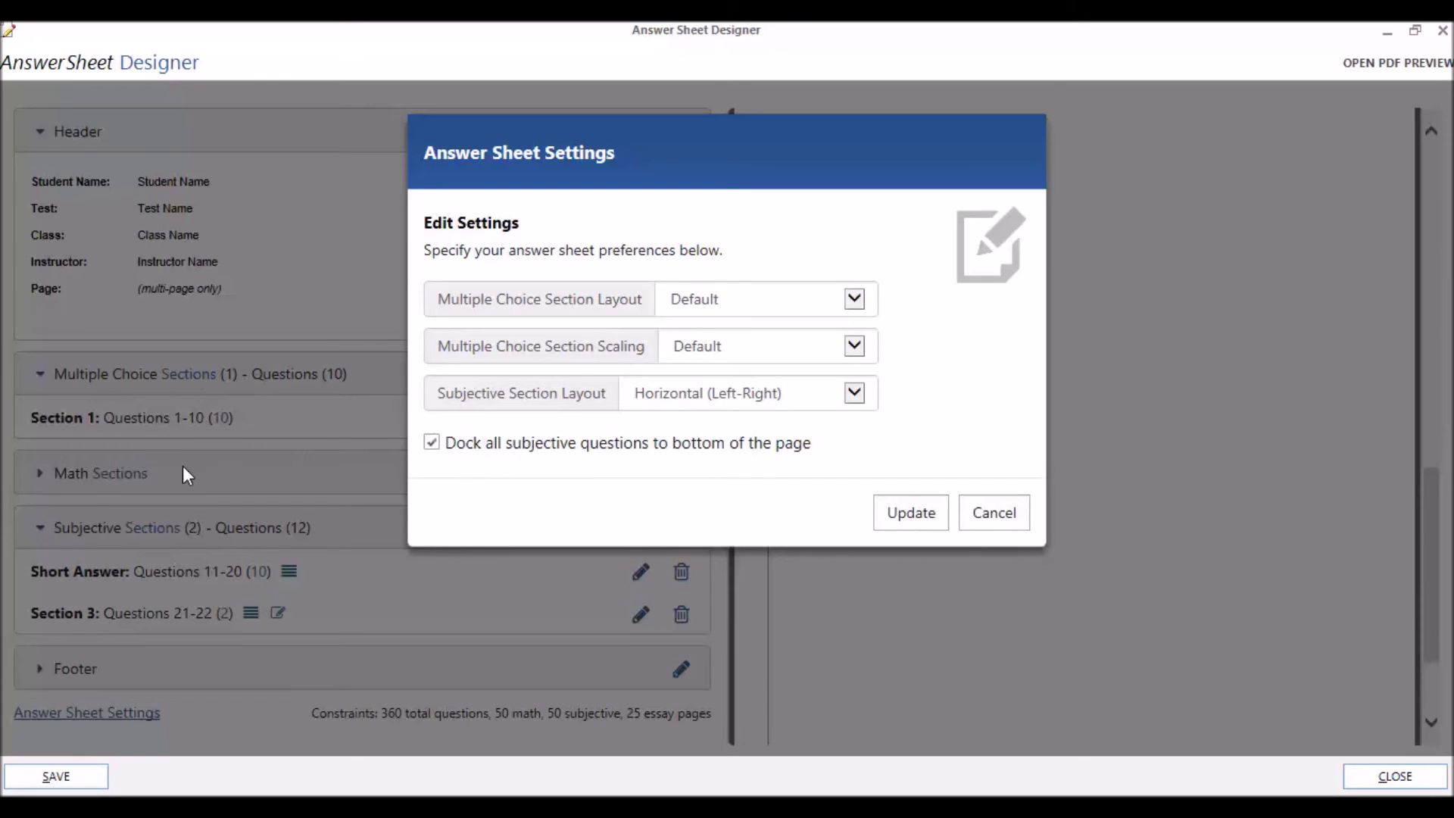
{"action": "left_click", "coordinate": [918, 515]}
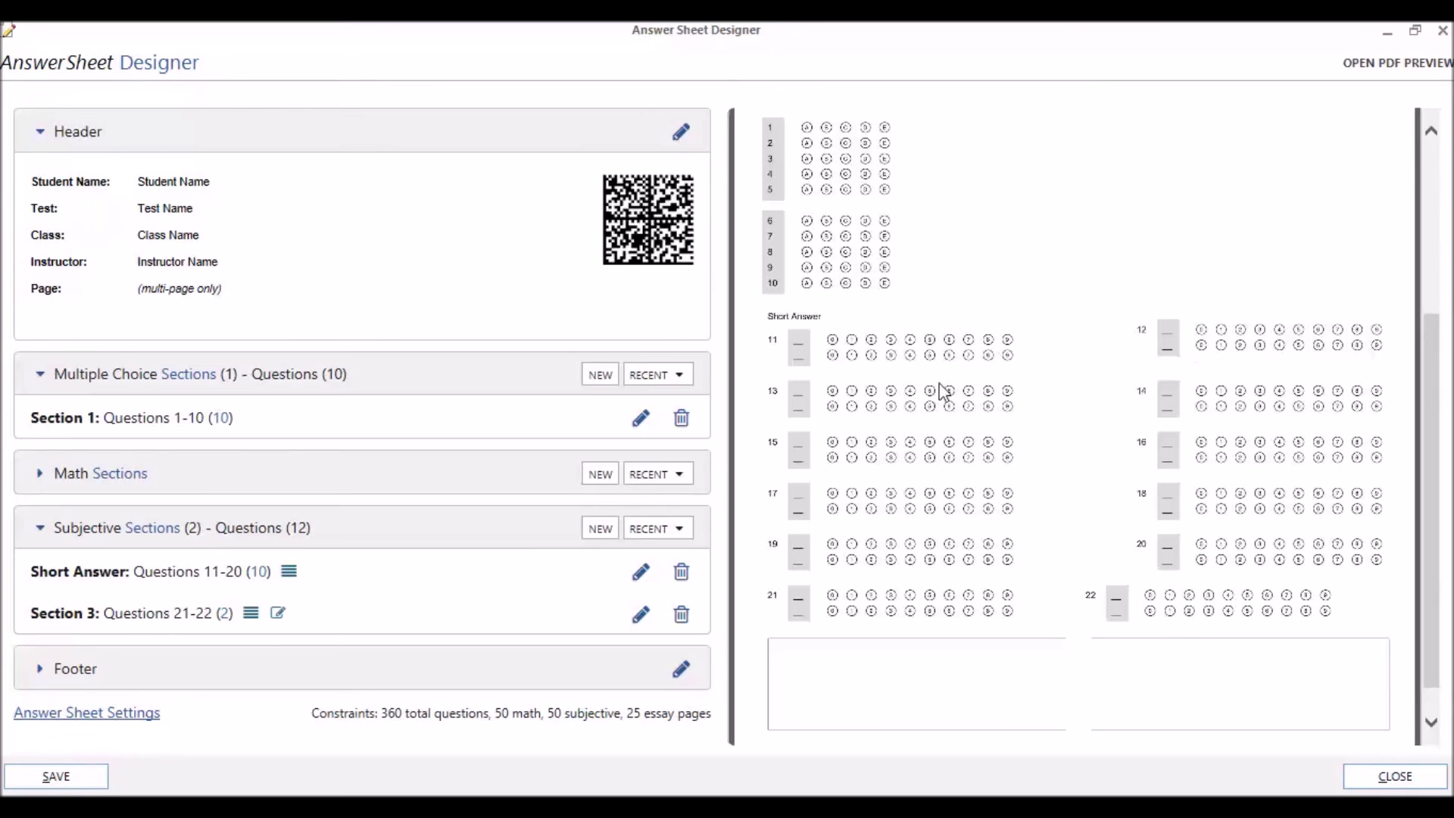
{"action": "scroll", "coordinate": [943, 598], "scroll_direction": "up", "scroll_amount": 1}
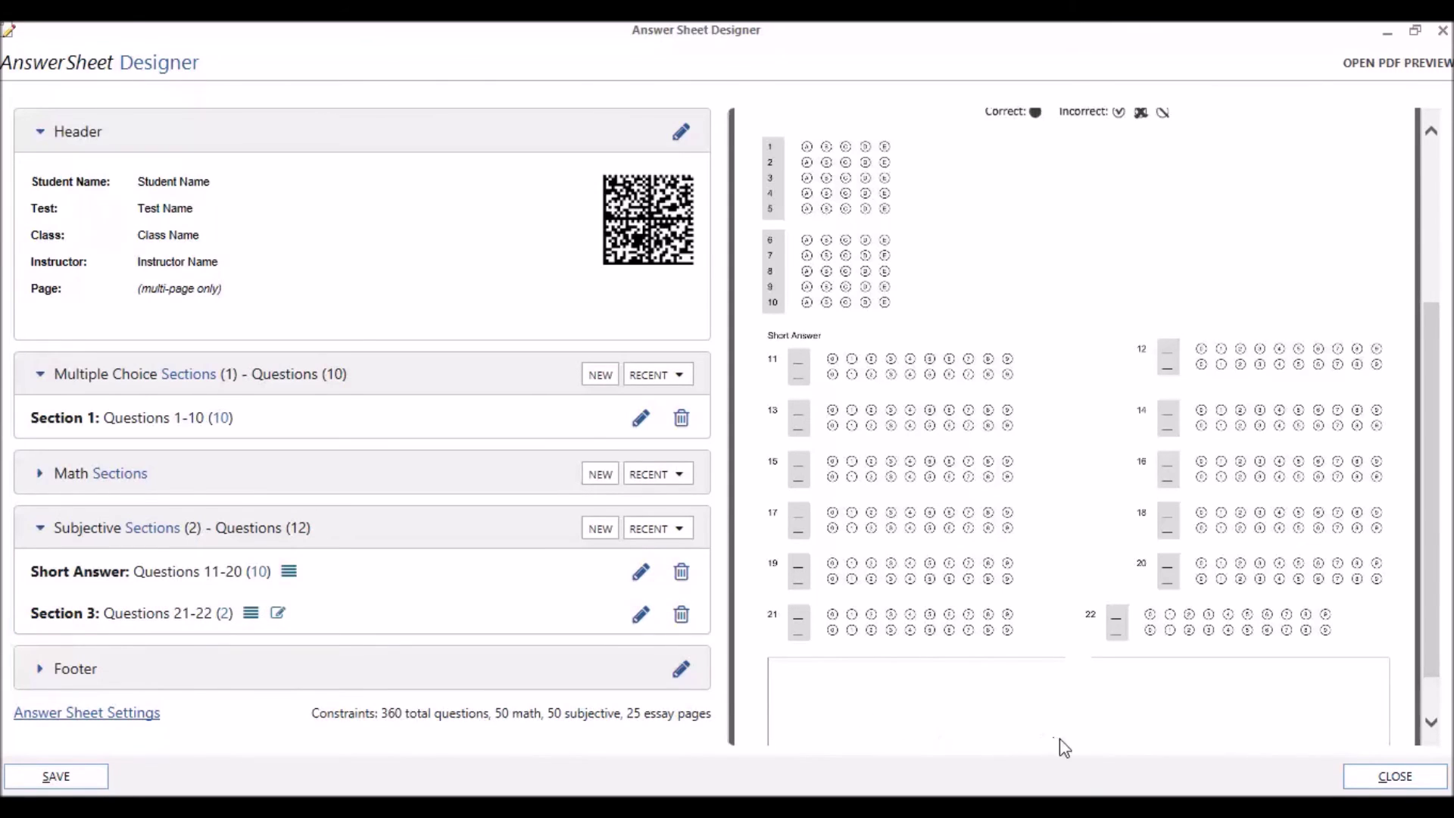
{"action": "scroll", "coordinate": [1053, 746], "scroll_direction": "down", "scroll_amount": 1}
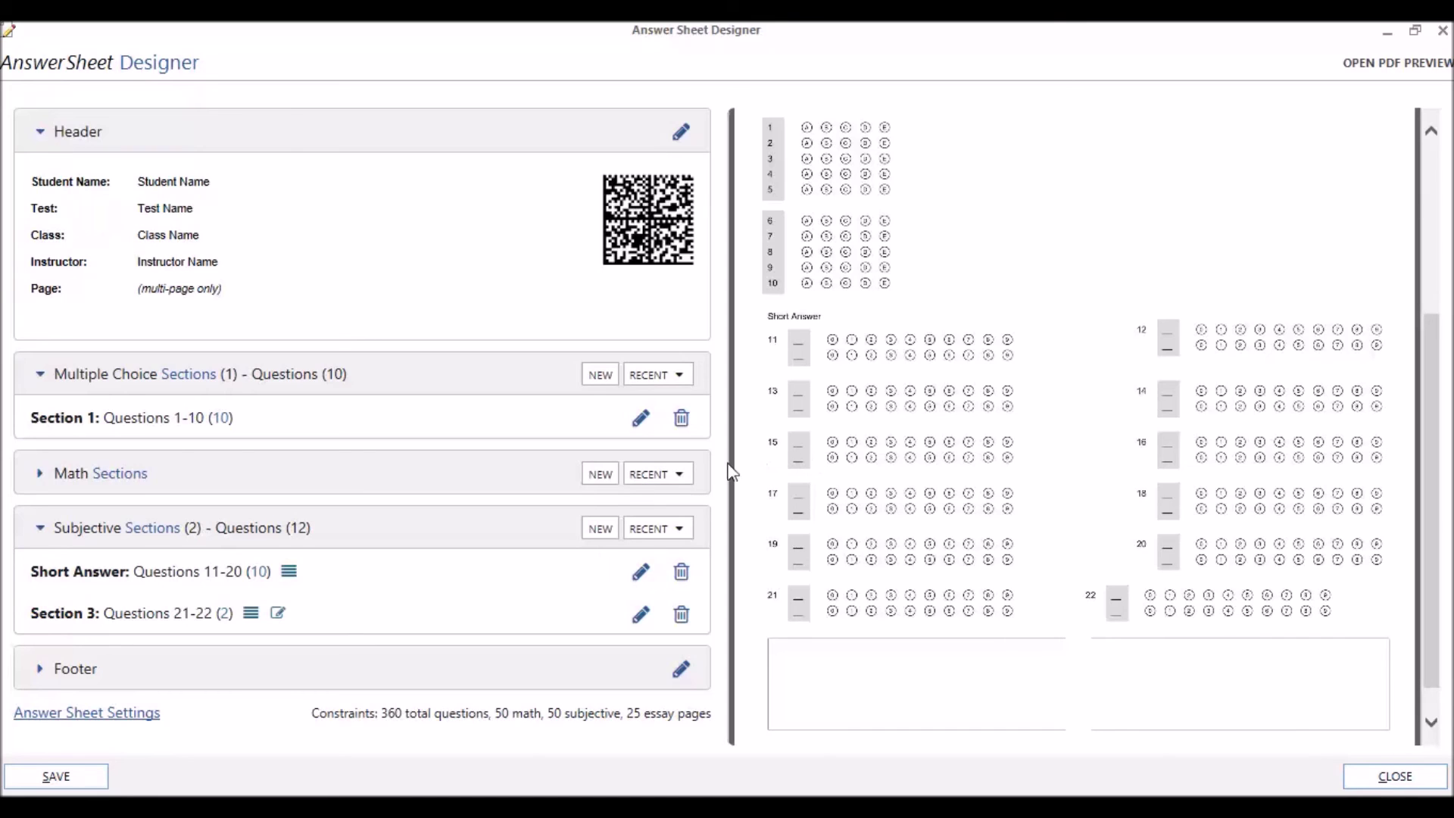
{"action": "left_click", "coordinate": [641, 618]}
Change Section 3's Max Points to 10 and save, then delete Section 3.
{"action": "left_click", "coordinate": [524, 461]}
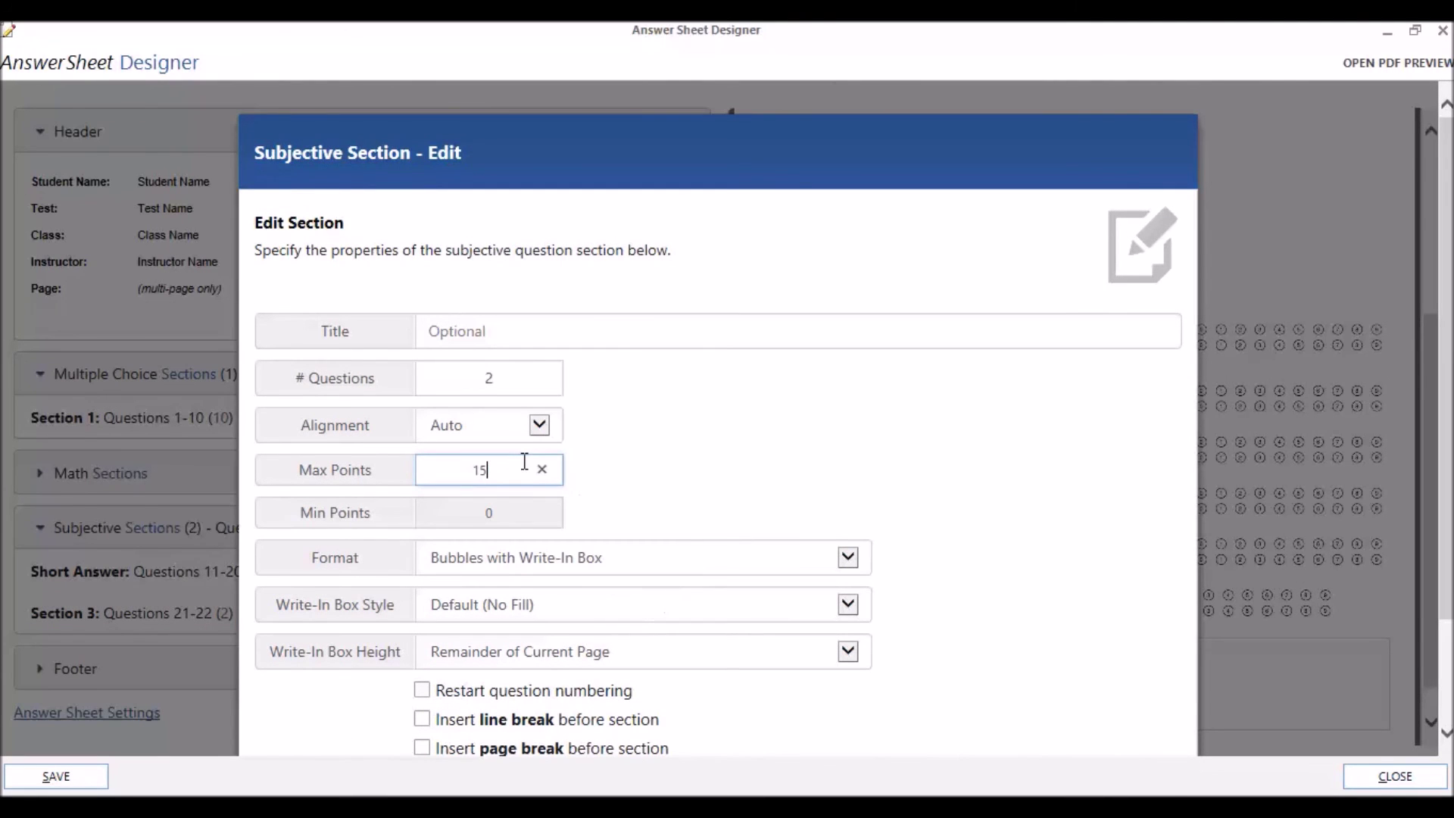
{"action": "key", "text": "BackSpace"}
{"action": "type", "text": "0"}
{"action": "scroll", "coordinate": [833, 455], "scroll_direction": "down", "scroll_amount": 2}
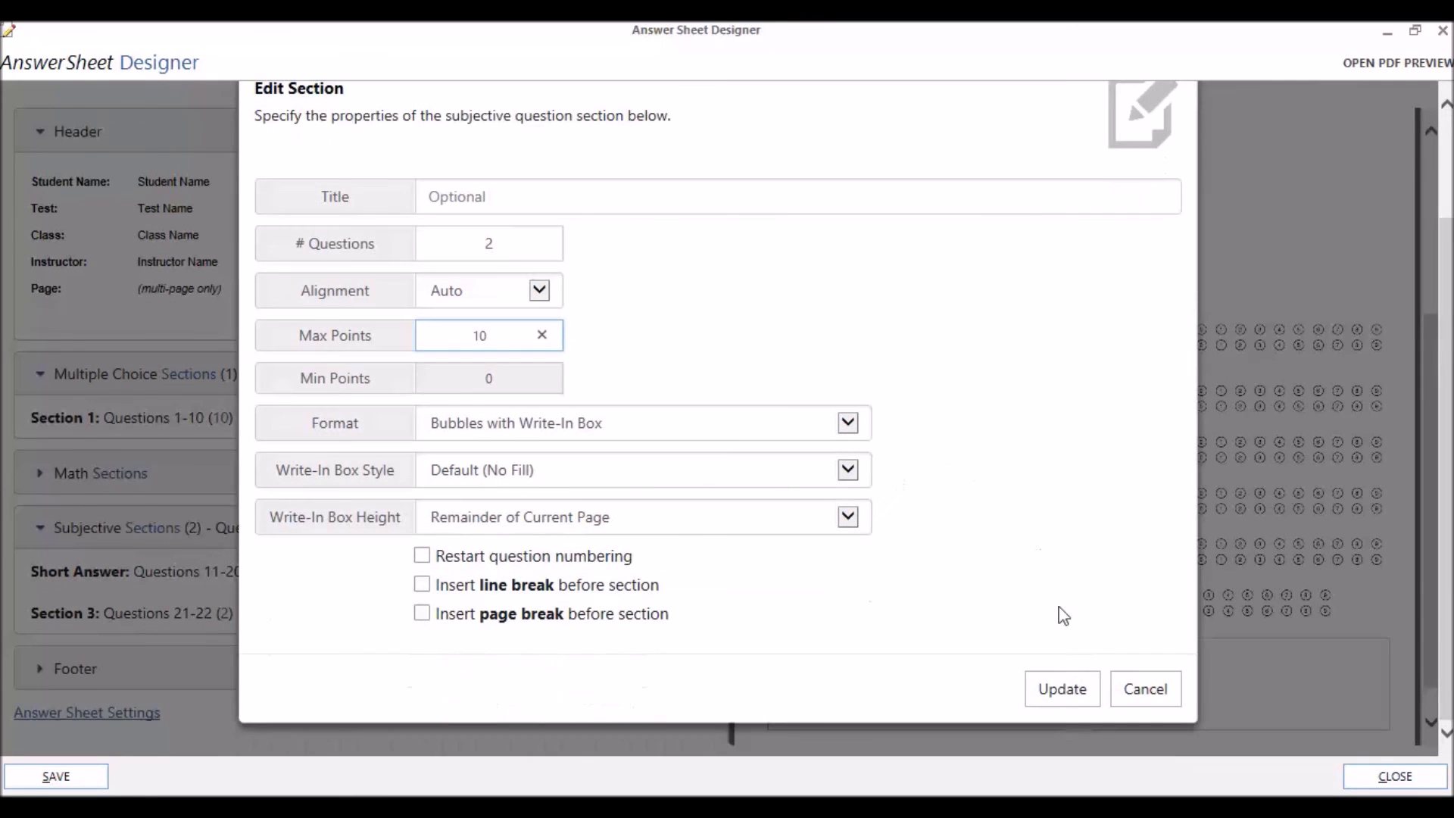
{"action": "left_click", "coordinate": [1064, 688]}
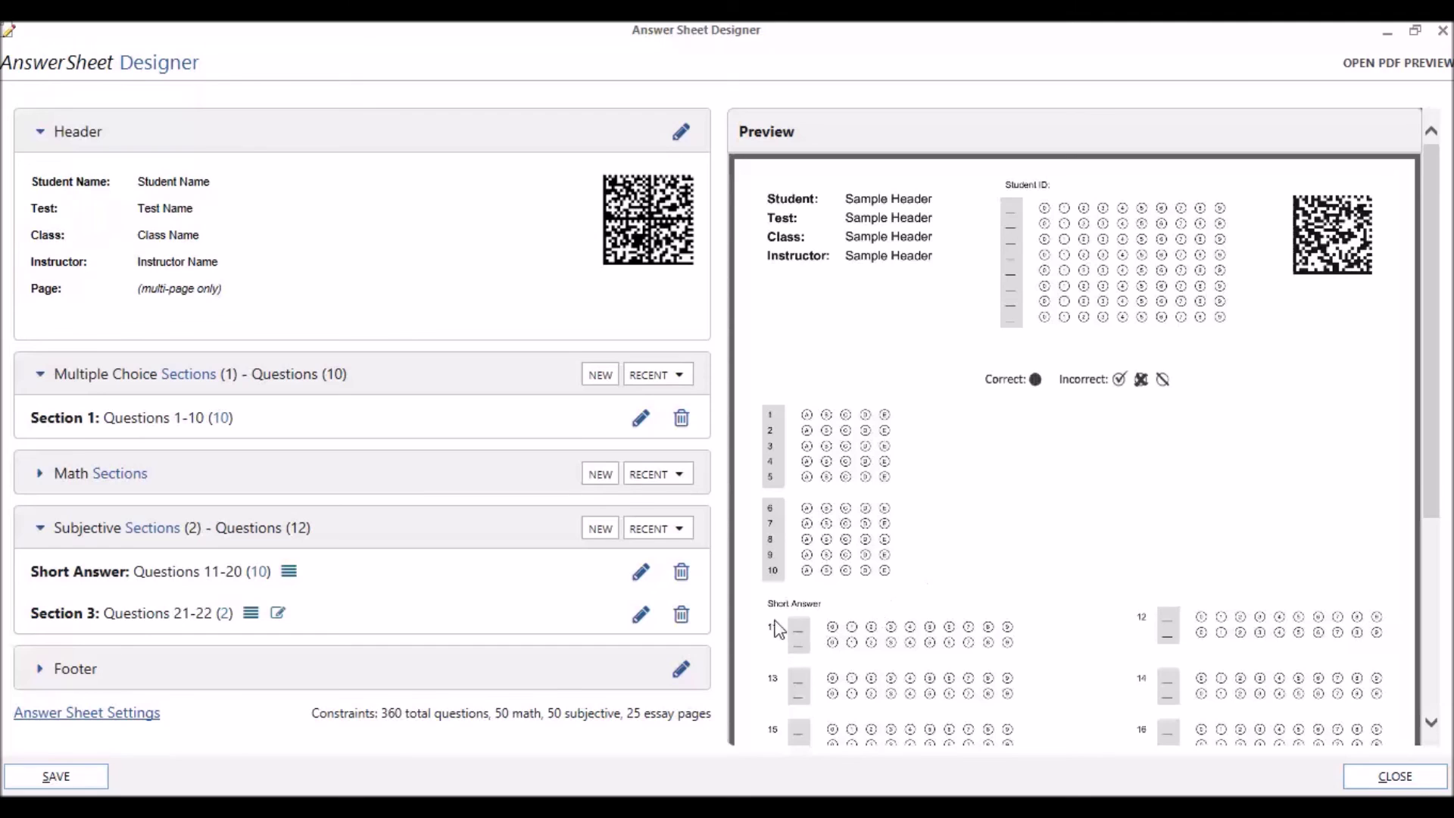
{"action": "left_click", "coordinate": [682, 615]}
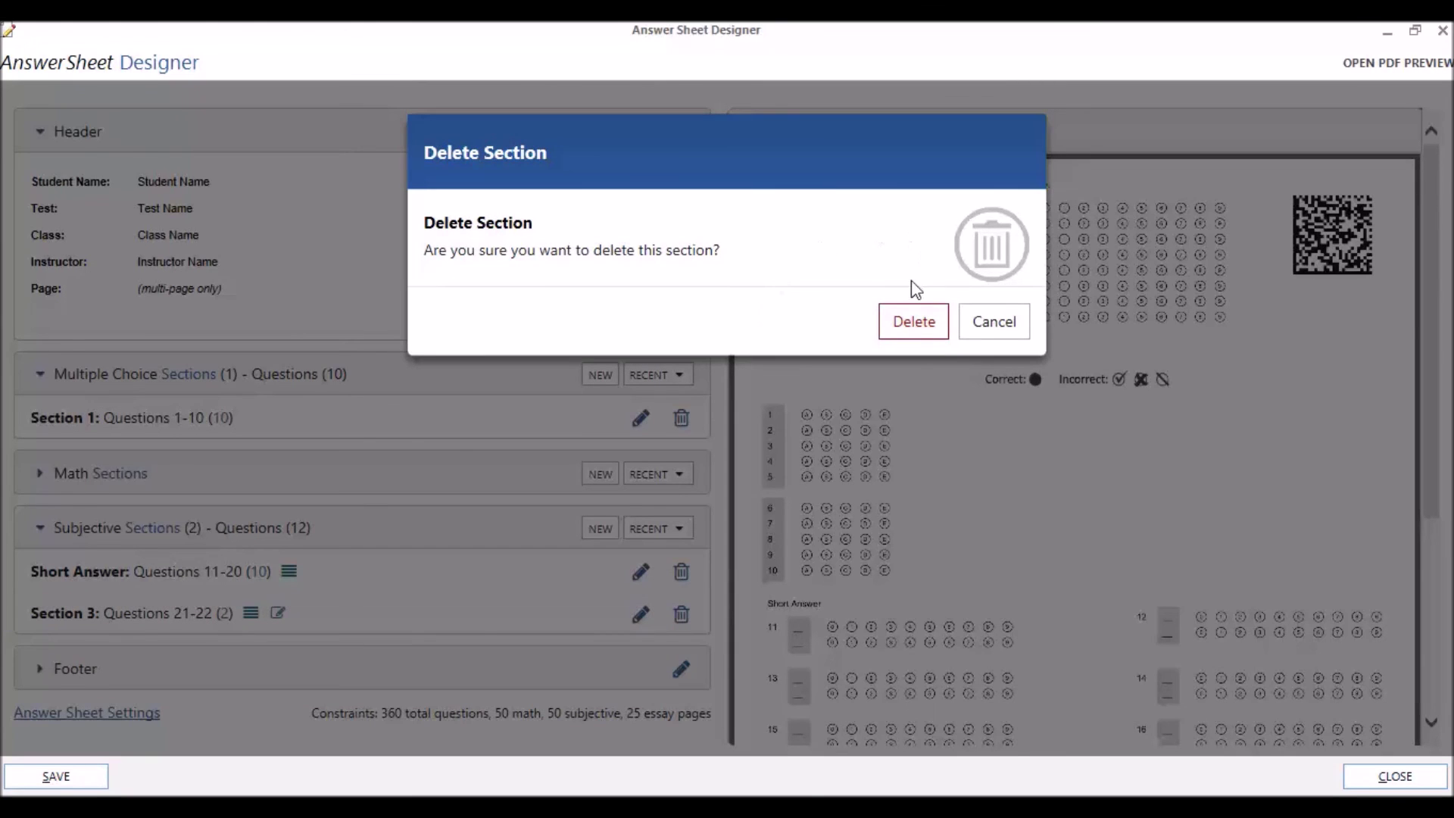
{"action": "left_click", "coordinate": [913, 324]}
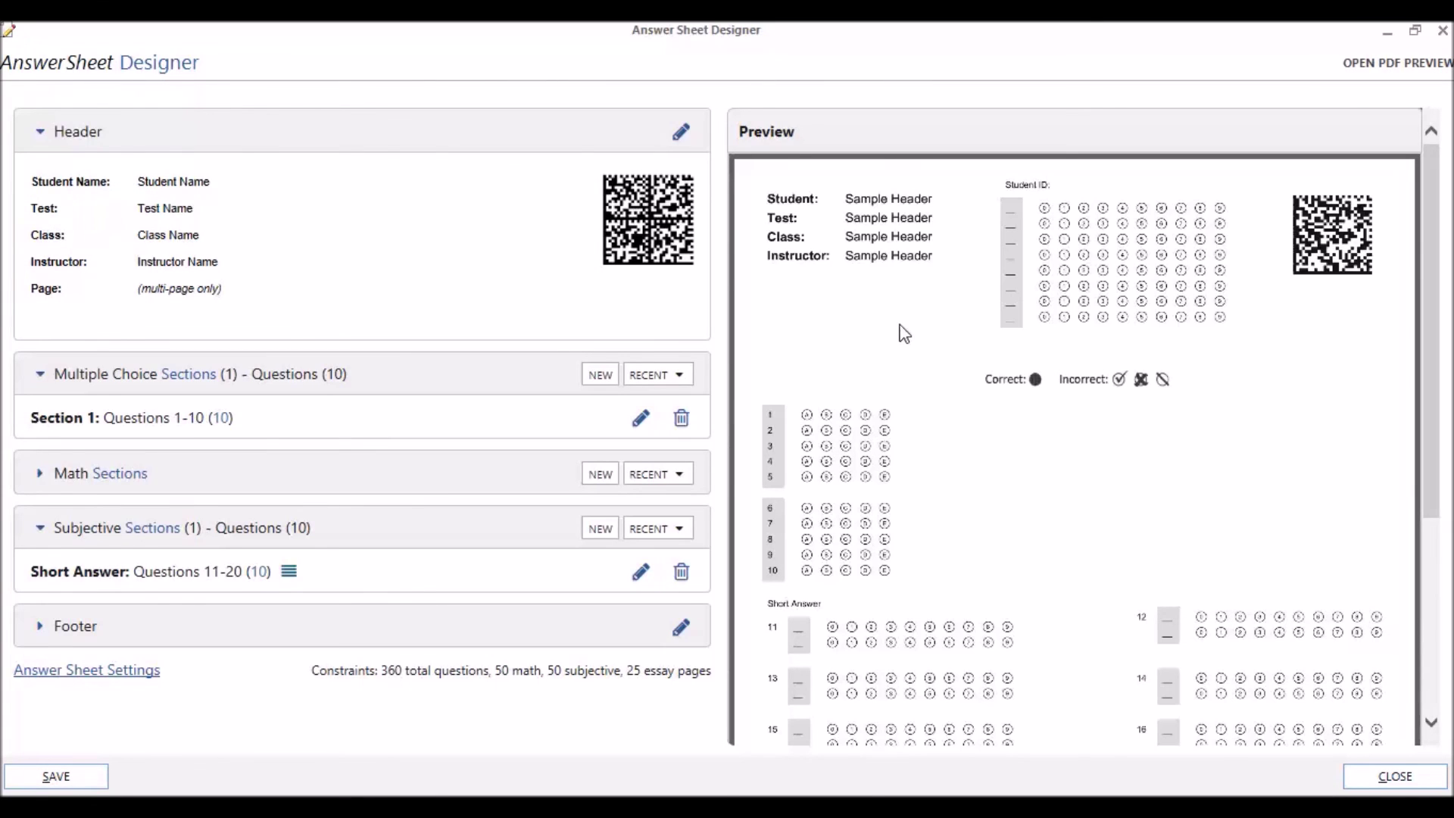
Re-add the recent '2 Questions, Bubbles + Write-in Box' preset as Section 3.
{"action": "left_click", "coordinate": [680, 528]}
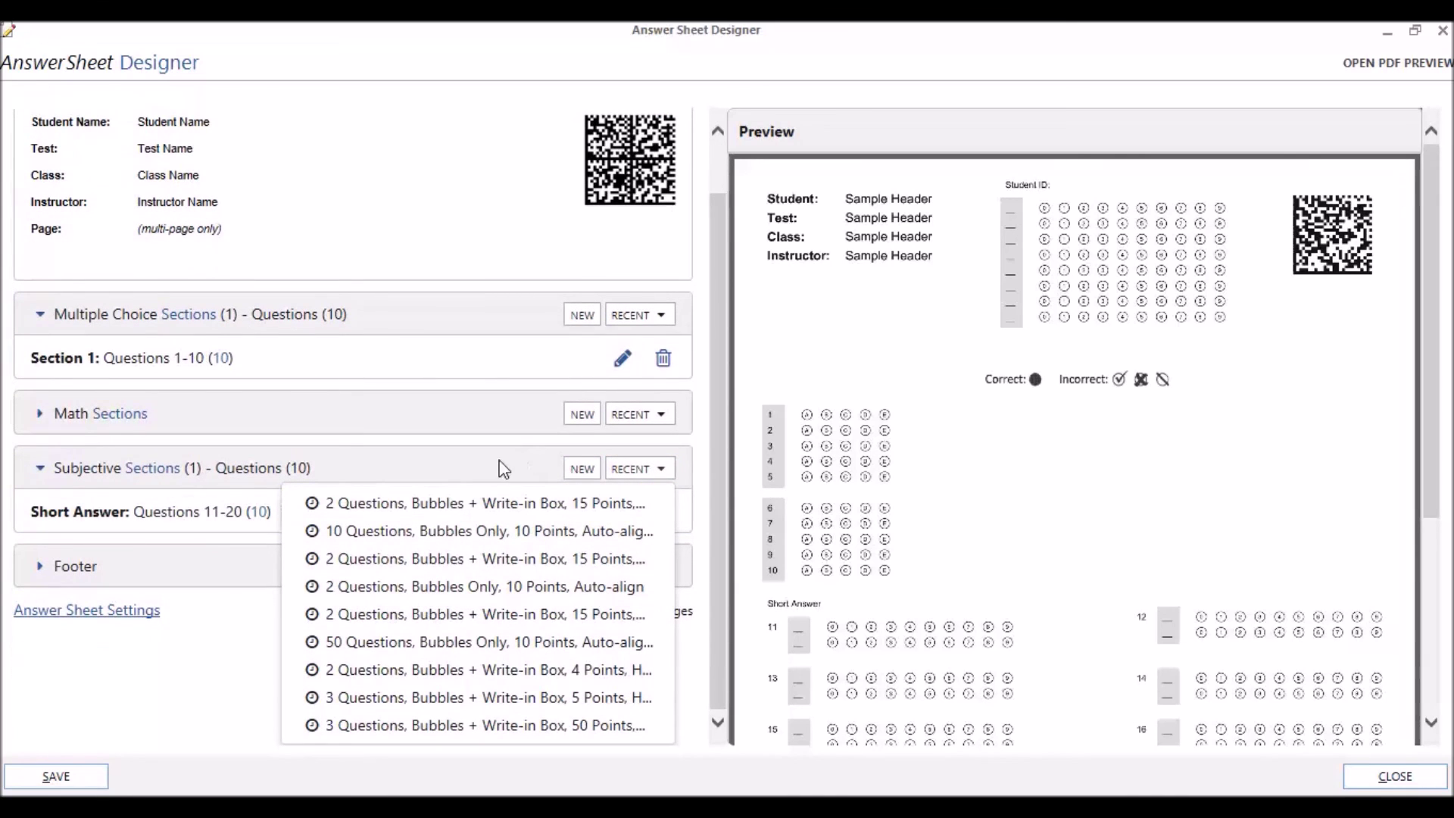
{"action": "left_click", "coordinate": [491, 506]}
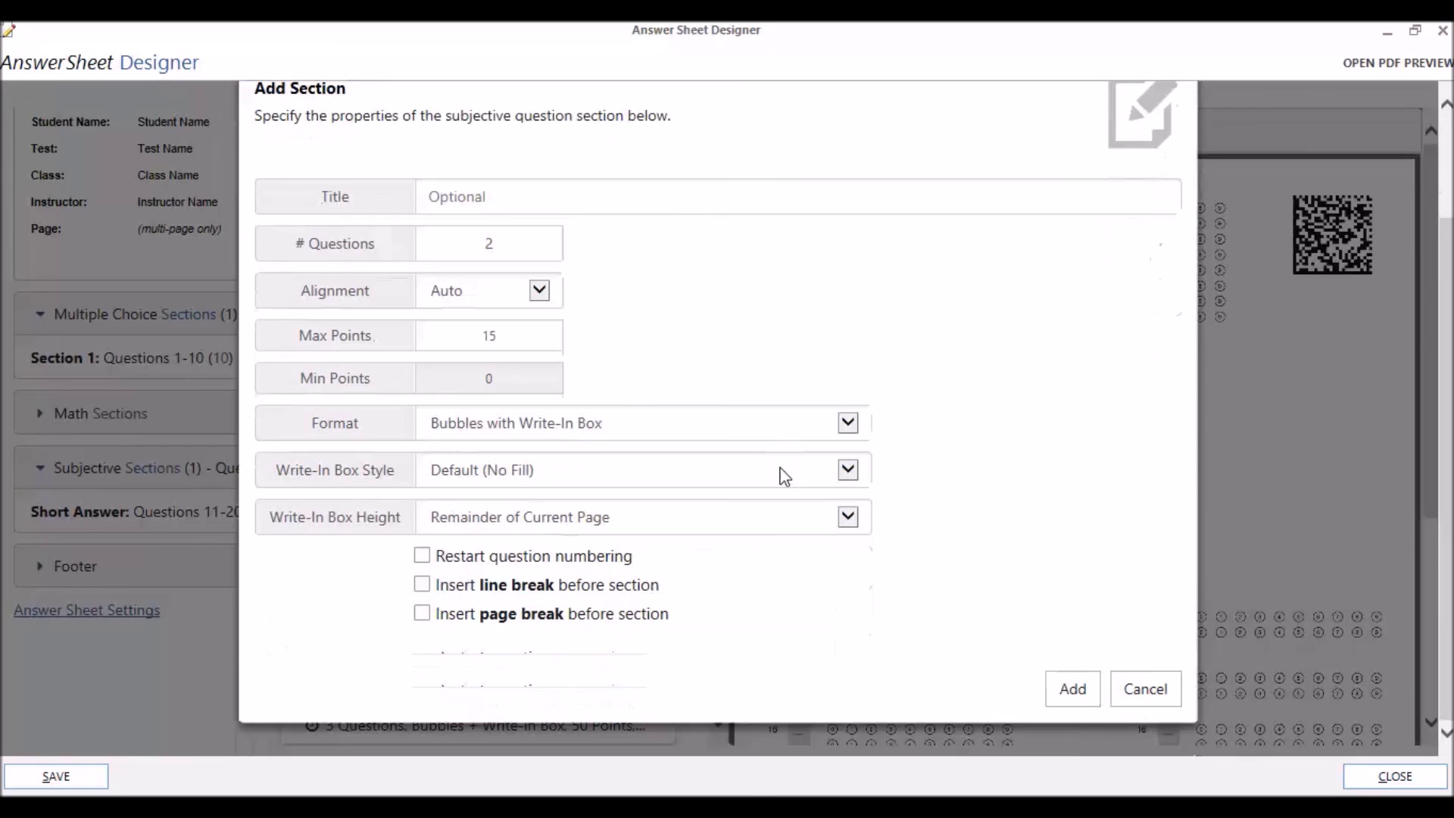
{"action": "left_click", "coordinate": [1071, 689]}
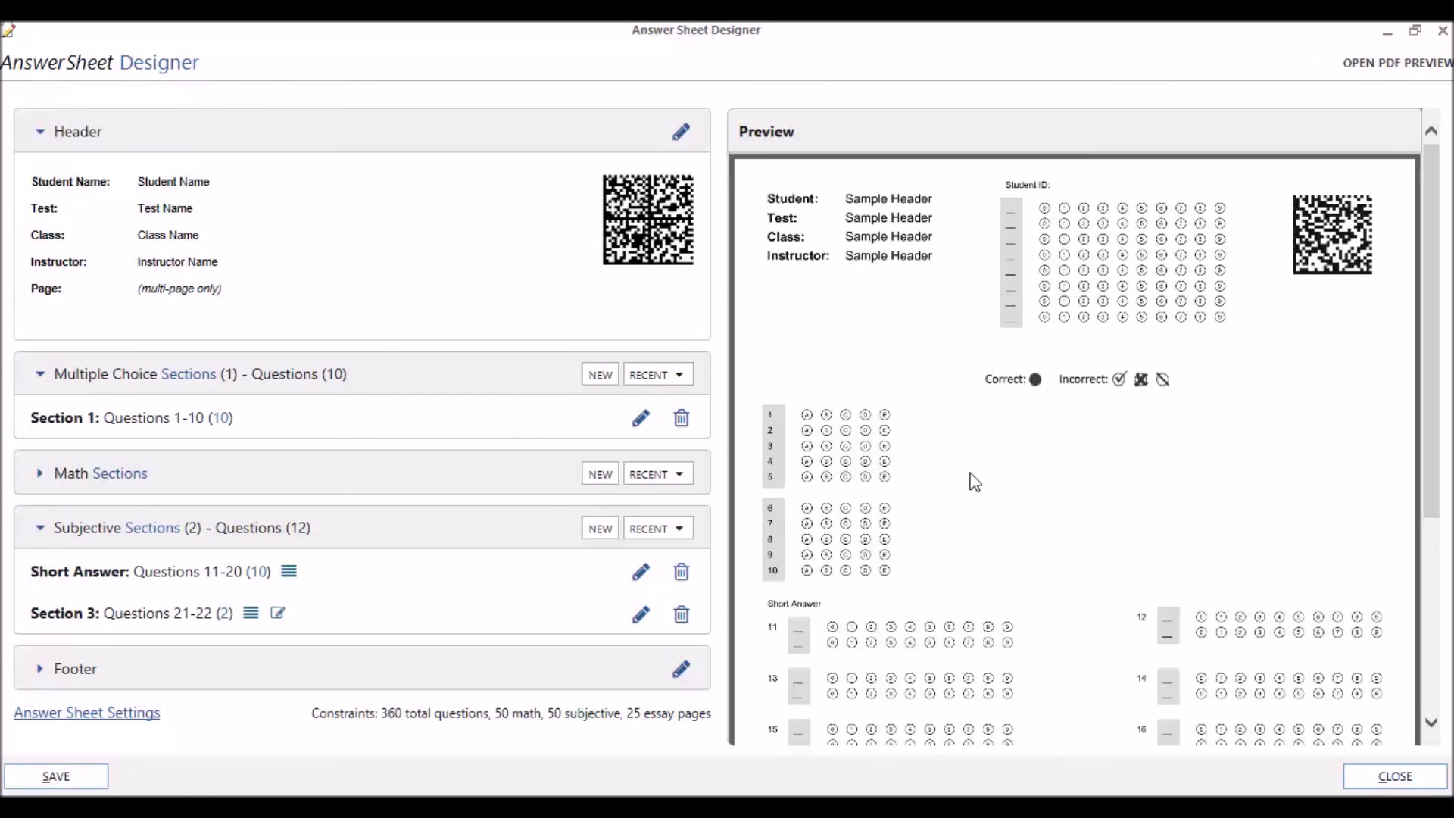